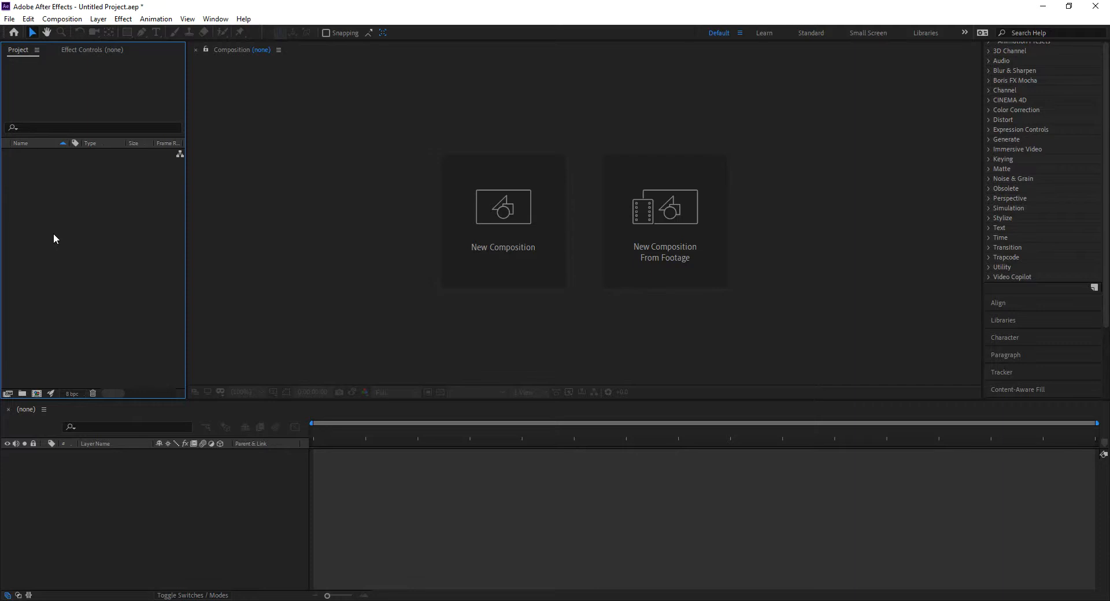
Import YouTubeBox.ai from the Lecture10 folder as a composition
{"action": "double_click", "coordinate": [53, 233]}
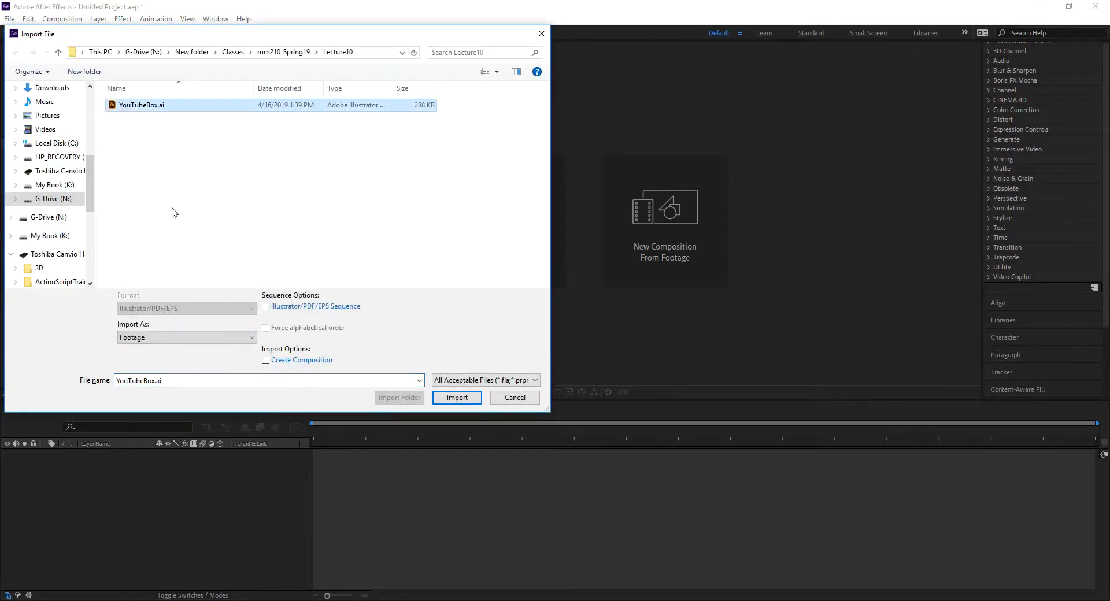
{"action": "left_click", "coordinate": [232, 338]}
{"action": "left_click", "coordinate": [206, 360]}
{"action": "left_click", "coordinate": [456, 398]}
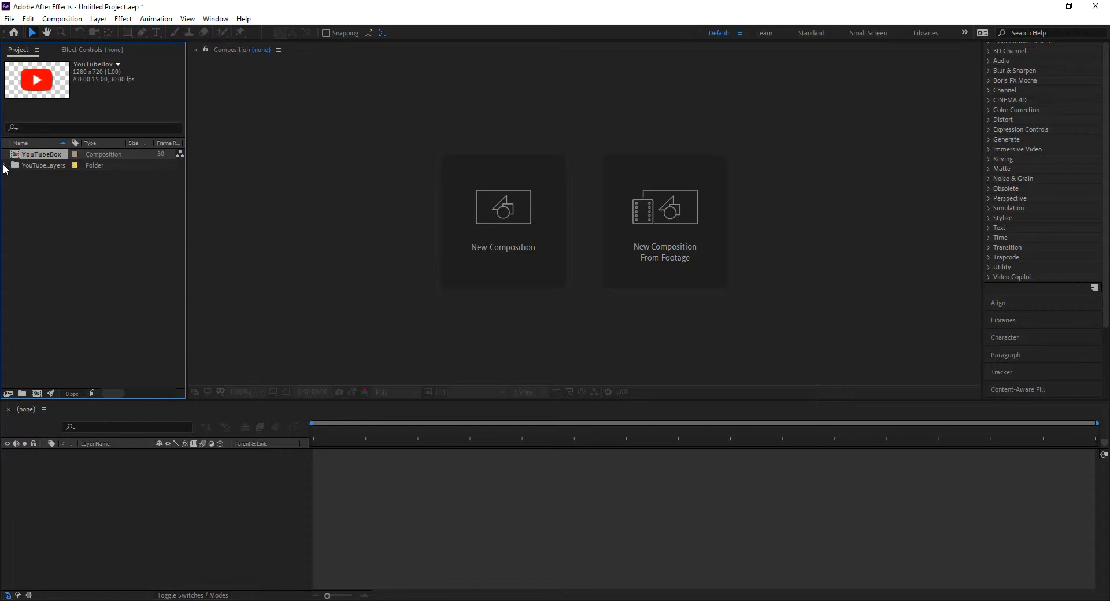
Open the imported YouTubeBox composition in the viewer and timeline
{"action": "left_click", "coordinate": [6, 166]}
{"action": "left_click", "coordinate": [8, 167]}
{"action": "double_click", "coordinate": [18, 156]}
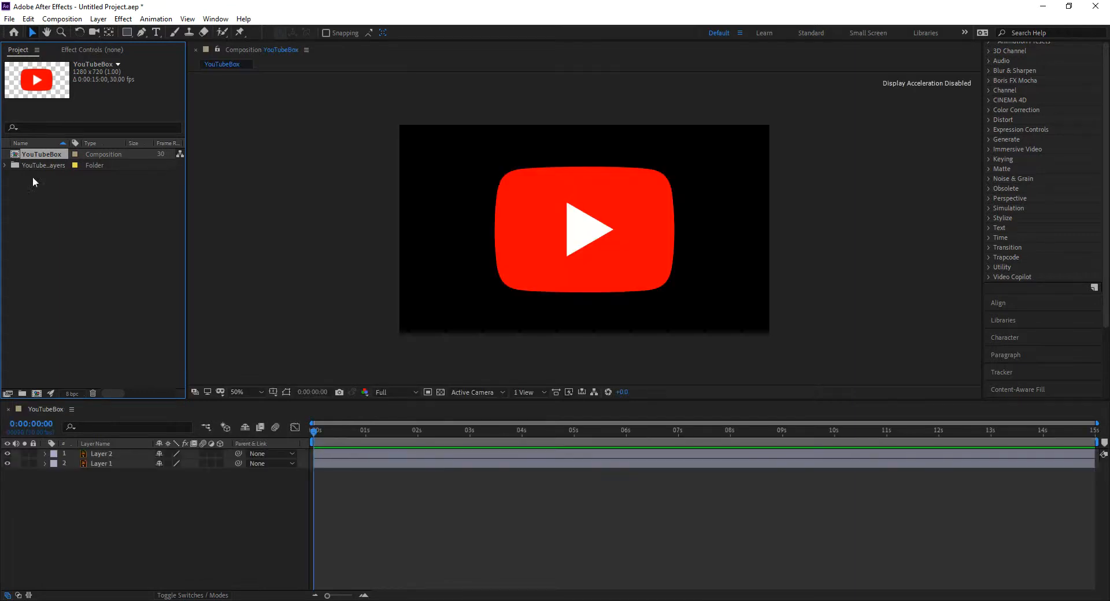
Hide and show Layer 2 and Layer 1 in turn to check which artwork each one holds
{"action": "left_click", "coordinate": [7, 454]}
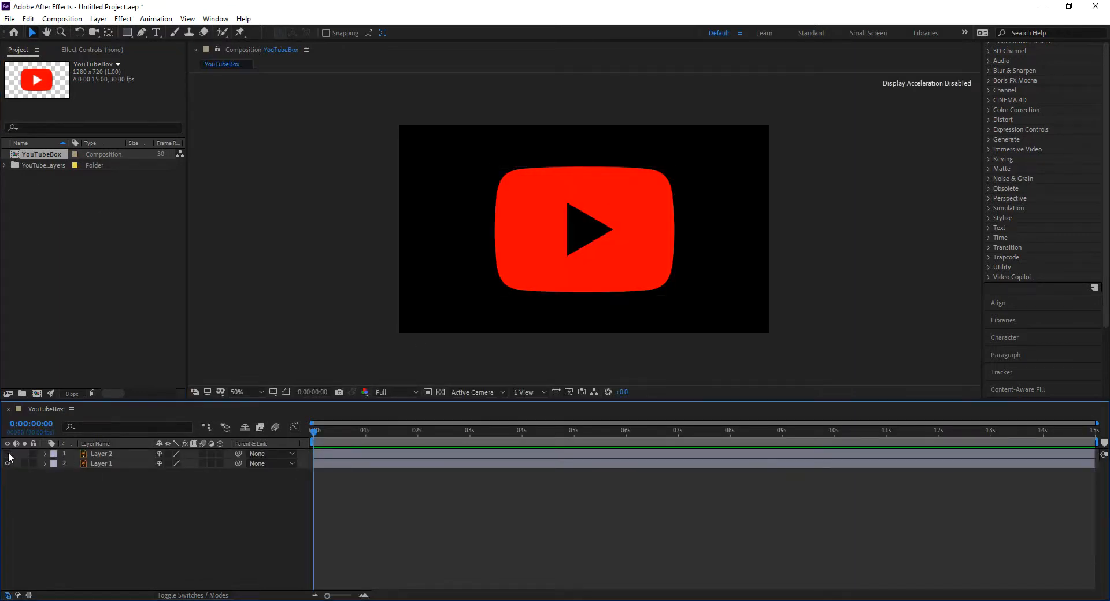
{"action": "left_click", "coordinate": [8, 455]}
{"action": "left_click", "coordinate": [8, 464]}
{"action": "left_click", "coordinate": [8, 463]}
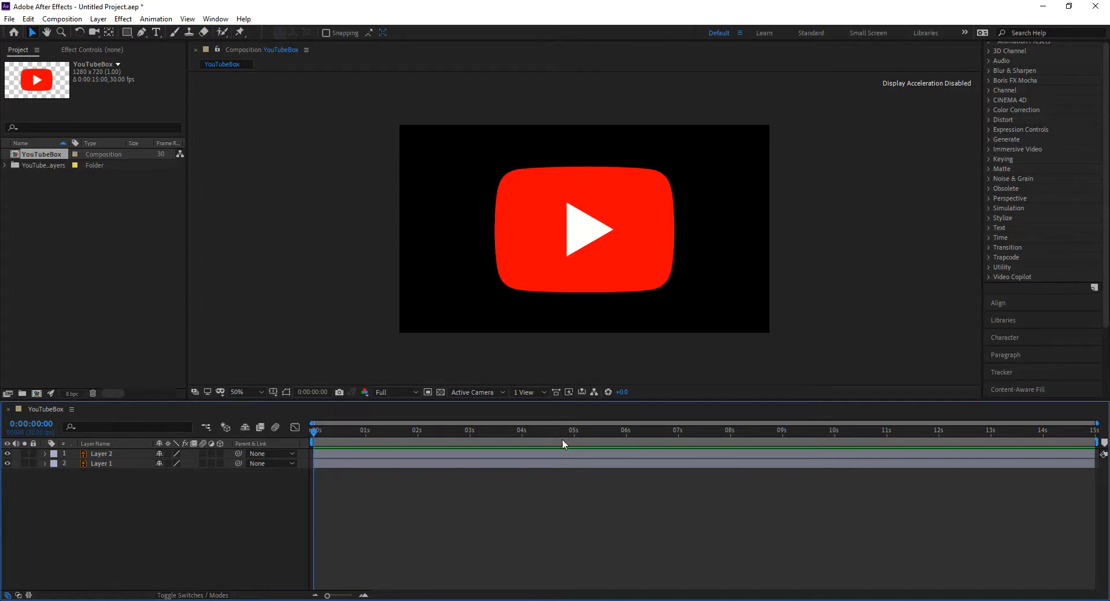
Turn both Layer 1 and Layer 2 into 3D layers
{"action": "left_click", "coordinate": [102, 455]}
{"action": "left_click", "coordinate": [103, 463]}
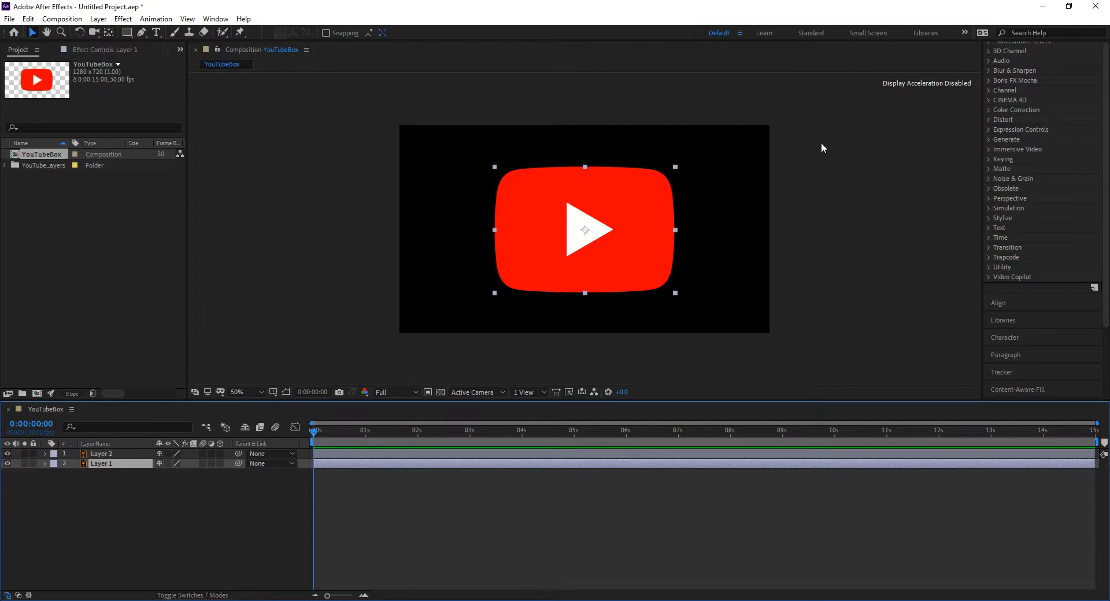
{"action": "left_click", "coordinate": [110, 455], "text": "shift"}
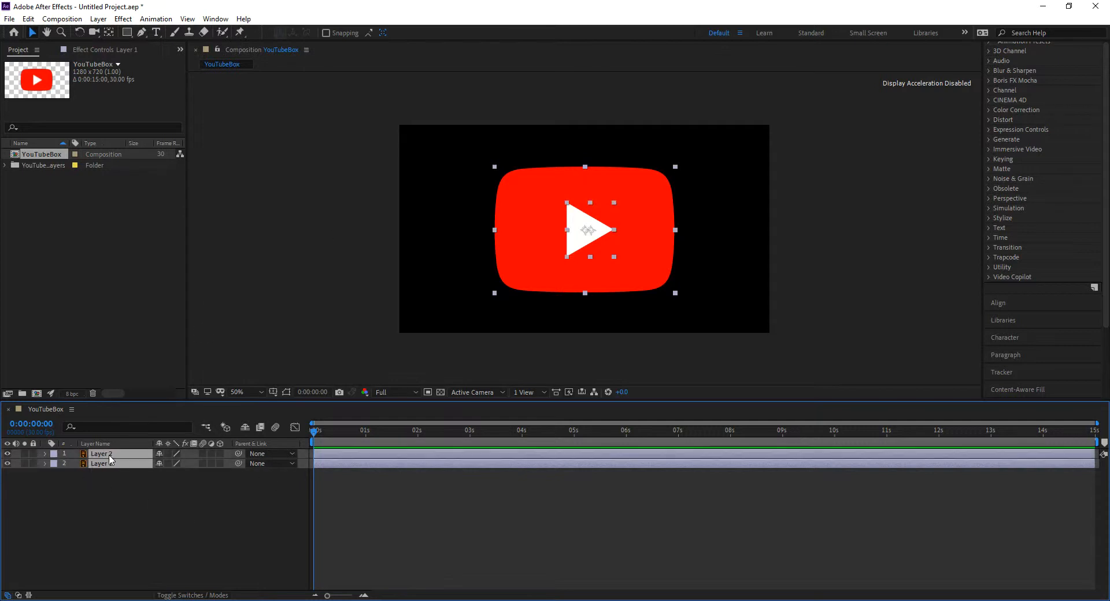
{"action": "left_click", "coordinate": [220, 454]}
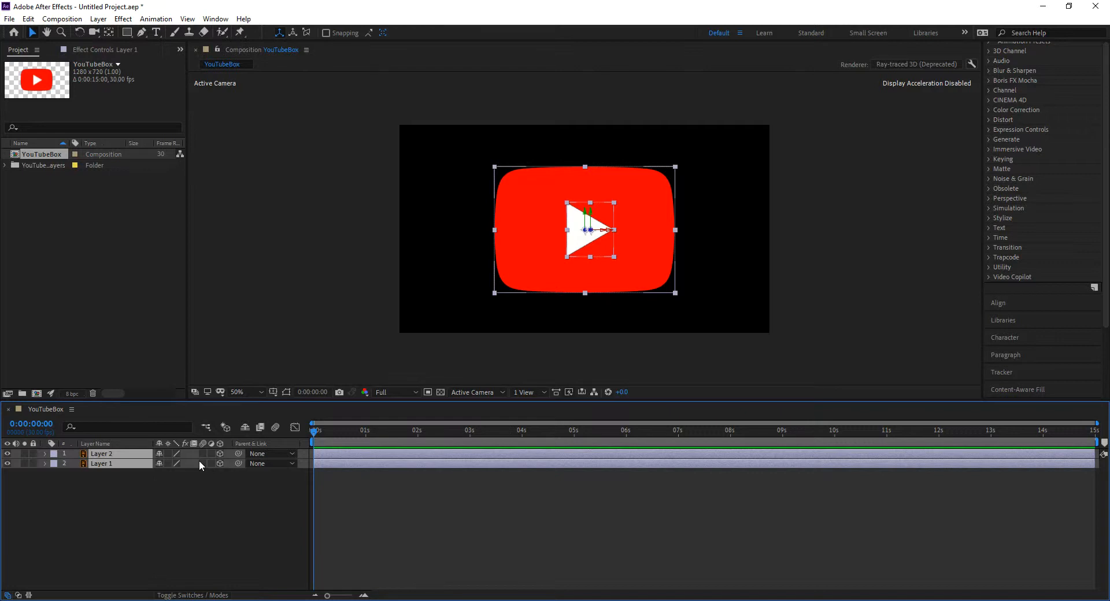
Set the YouTubeBox composition's 3D renderer to Classic 3D
{"action": "left_click", "coordinate": [924, 64]}
{"action": "left_click", "coordinate": [499, 245]}
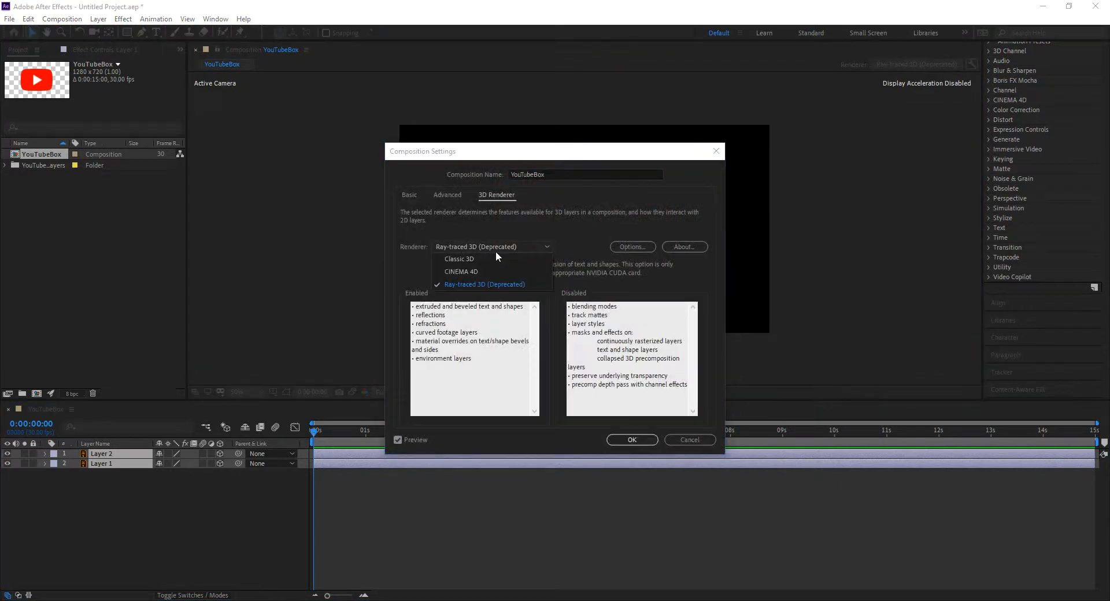
{"action": "left_click", "coordinate": [463, 259]}
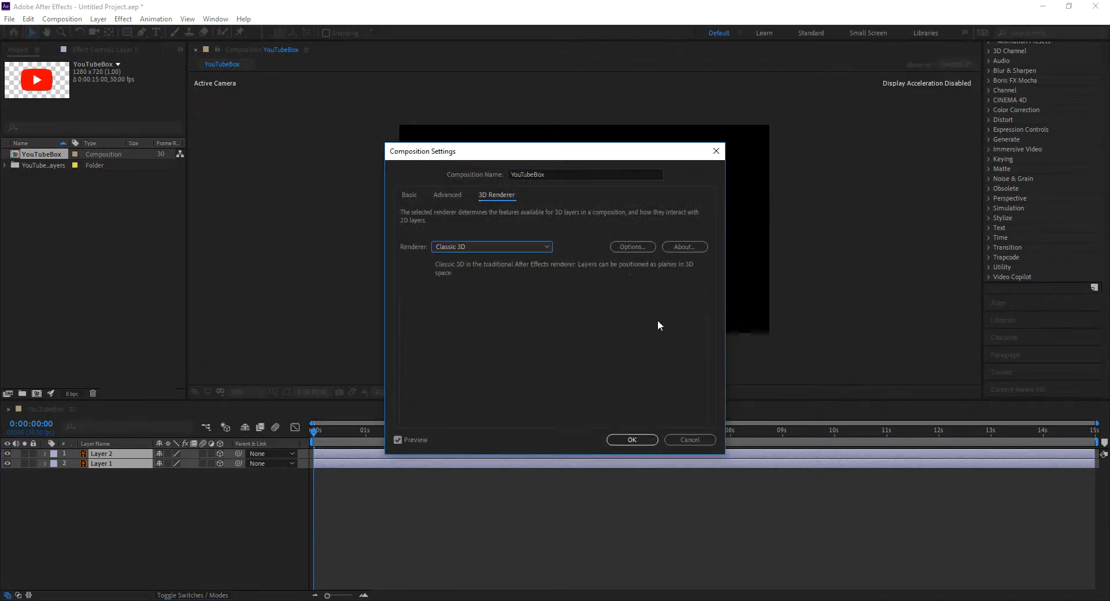
{"action": "left_click", "coordinate": [641, 441]}
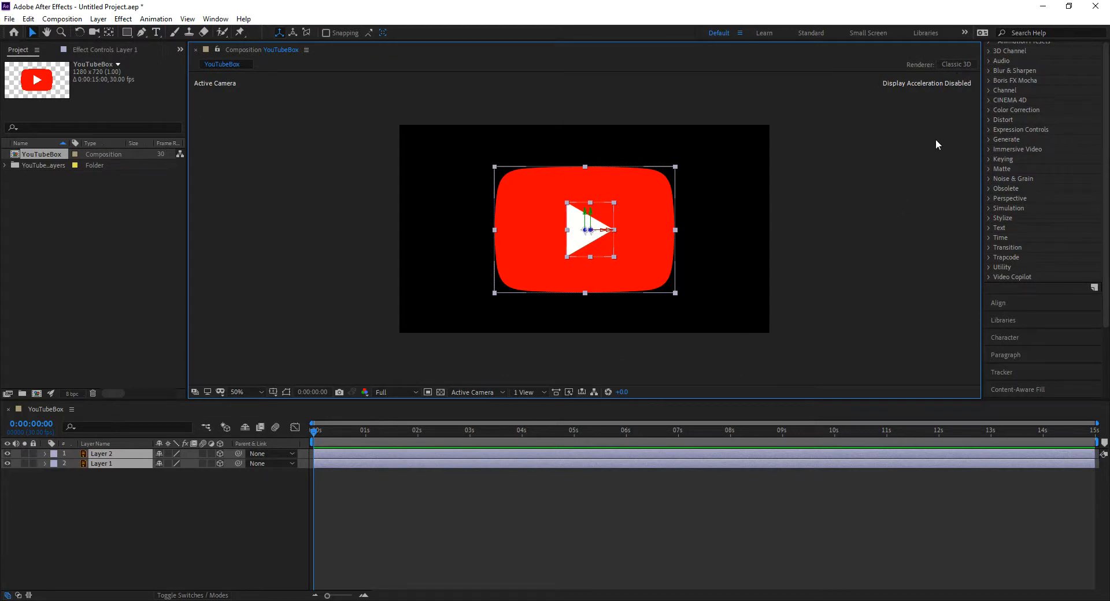
Set the YouTubeBox composition's 3D renderer to Ray-traced 3D (Deprecated)
{"action": "left_click", "coordinate": [954, 63]}
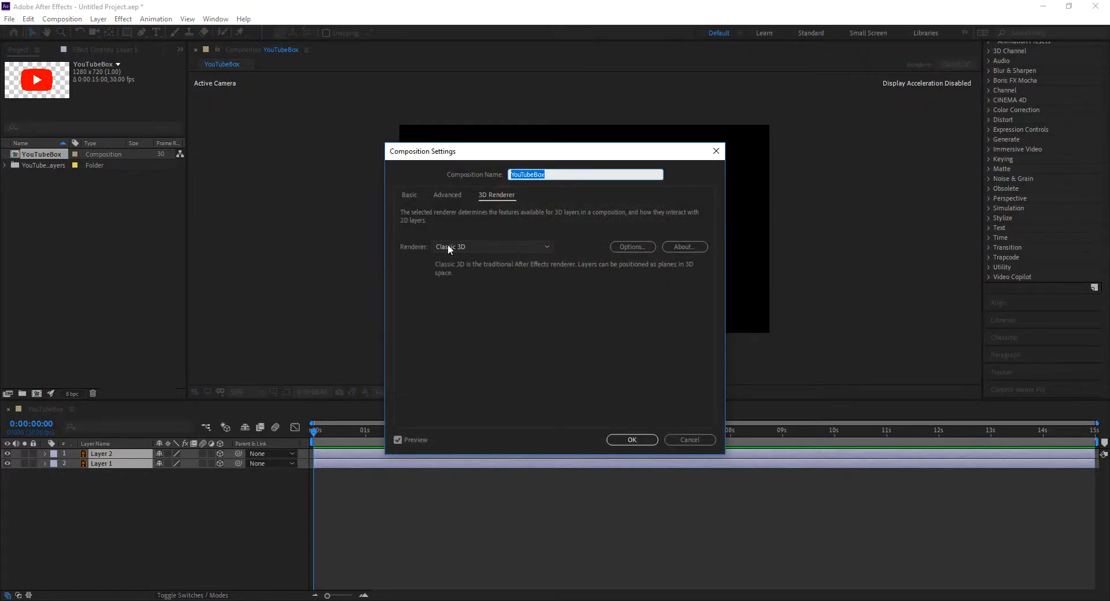
{"action": "left_click", "coordinate": [477, 247]}
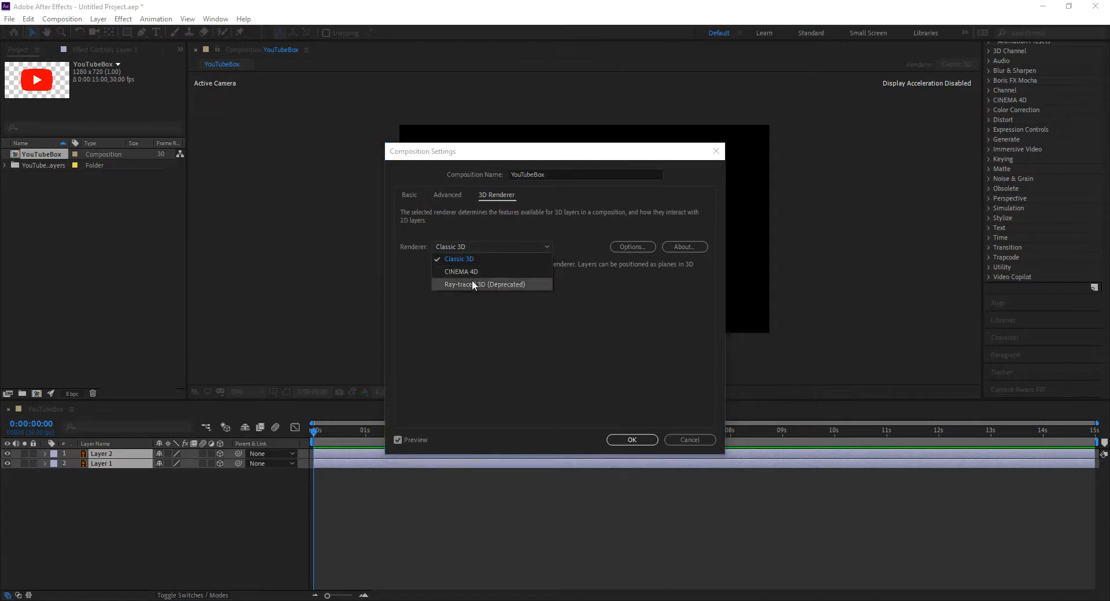
{"action": "left_click", "coordinate": [473, 283]}
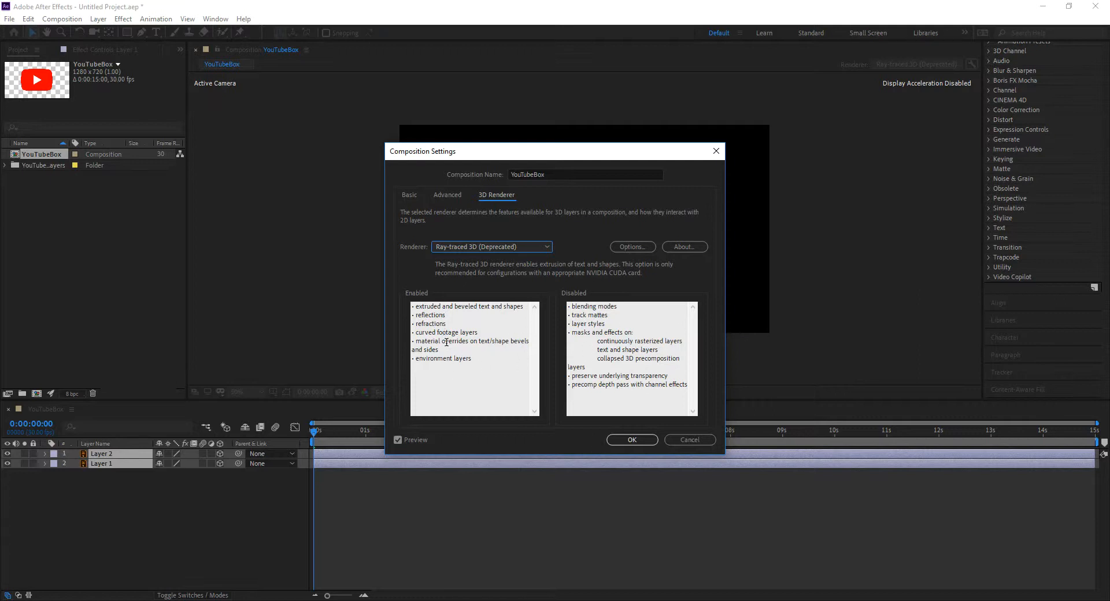
{"action": "left_click_drag", "start_coordinate": [479, 308], "coordinate": [441, 307]}
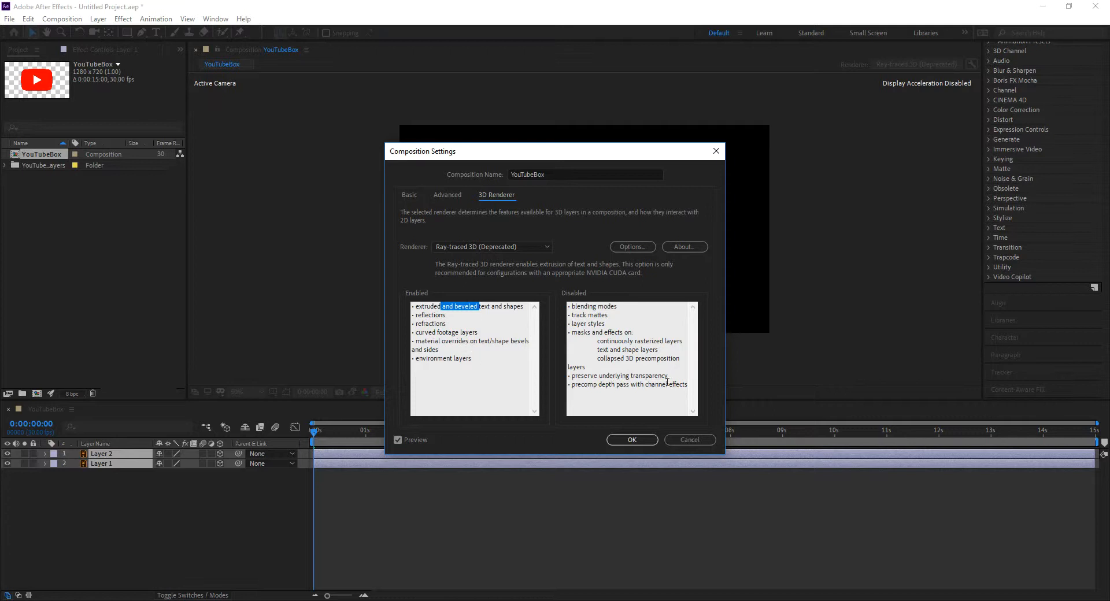
{"action": "left_click", "coordinate": [633, 440]}
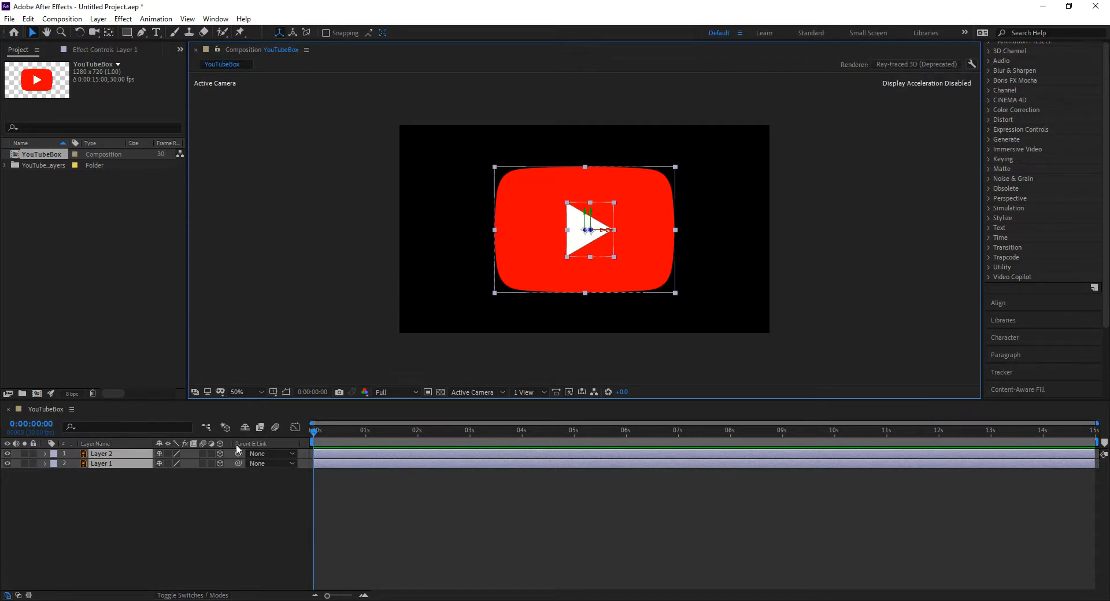
Create shapes from the vector artwork of Layer 1, the red rounded box
{"action": "left_click", "coordinate": [71, 479]}
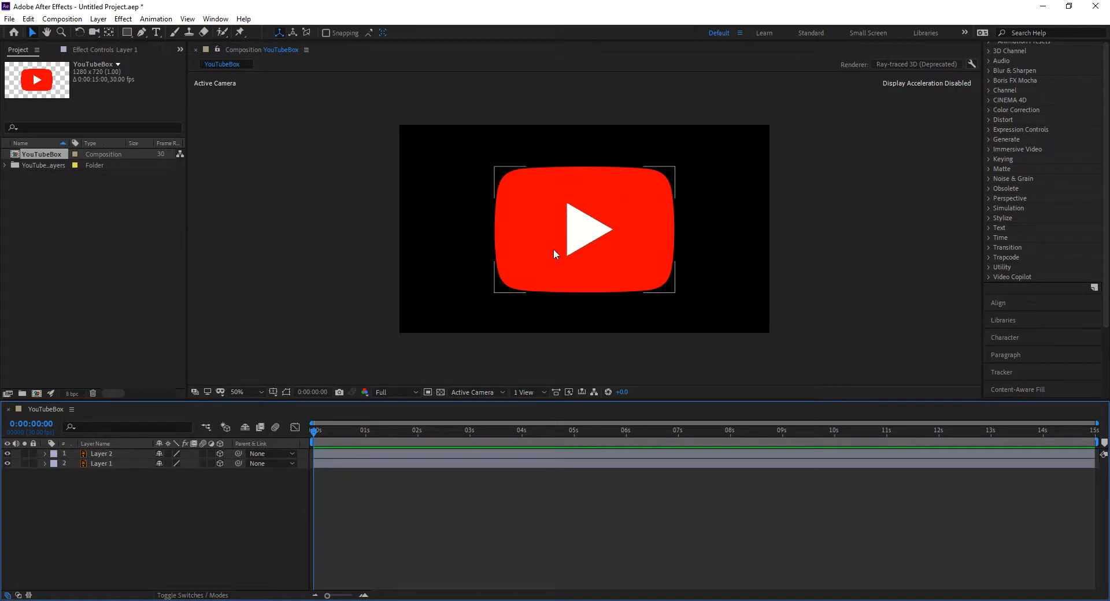
{"action": "left_click", "coordinate": [103, 454]}
{"action": "left_click", "coordinate": [105, 462], "text": "shift"}
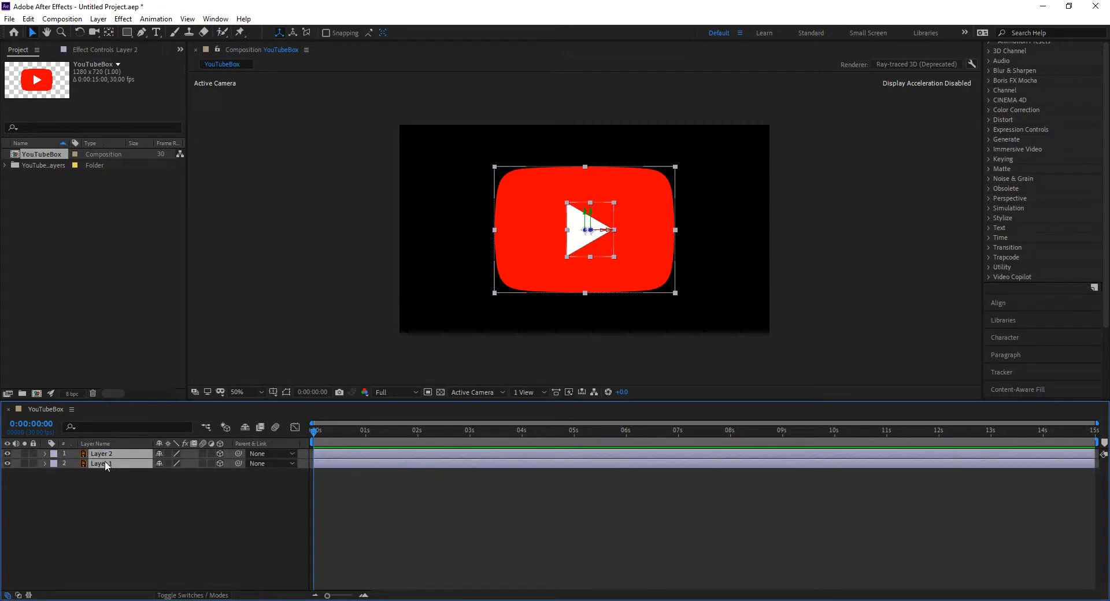
{"action": "left_click", "coordinate": [123, 495]}
{"action": "left_click", "coordinate": [110, 463]}
{"action": "left_click", "coordinate": [105, 462]}
{"action": "right_click", "coordinate": [99, 462]}
{"action": "mouse_move", "coordinate": [138, 385]}
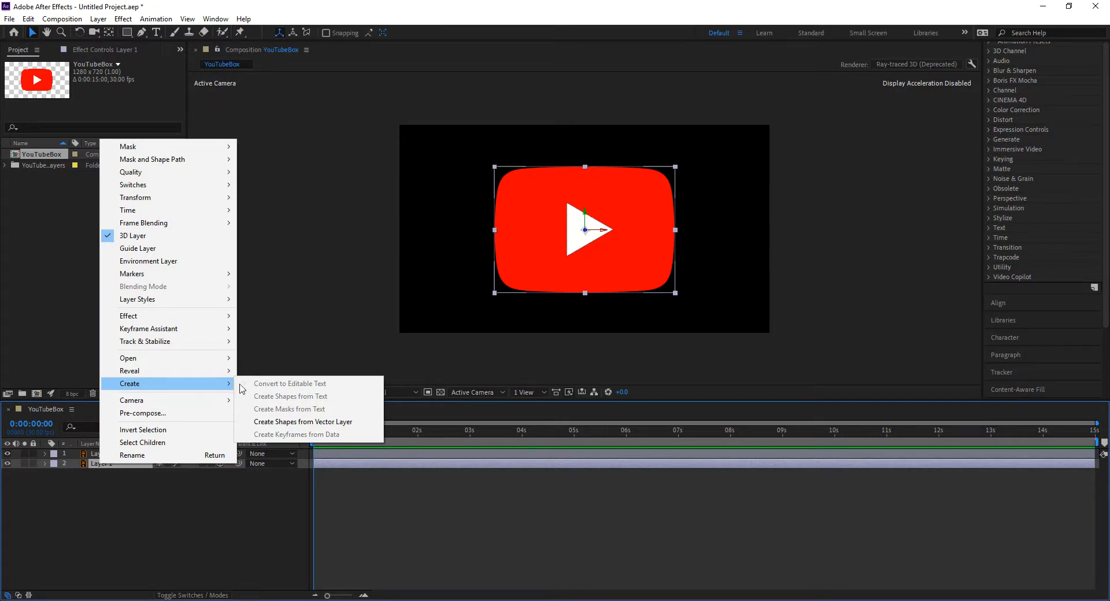
{"action": "left_click", "coordinate": [334, 422]}
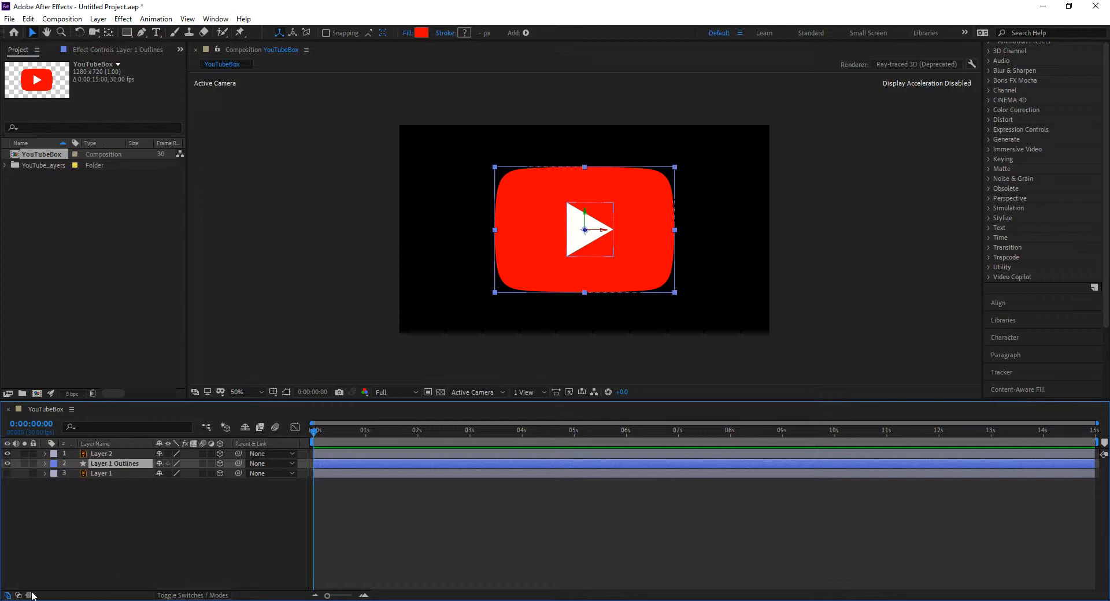
Create shapes from vector Layer 2, the white triangle, and place Layer 1 Outlines directly beneath Layer 2 Outlines
{"action": "left_click", "coordinate": [106, 454]}
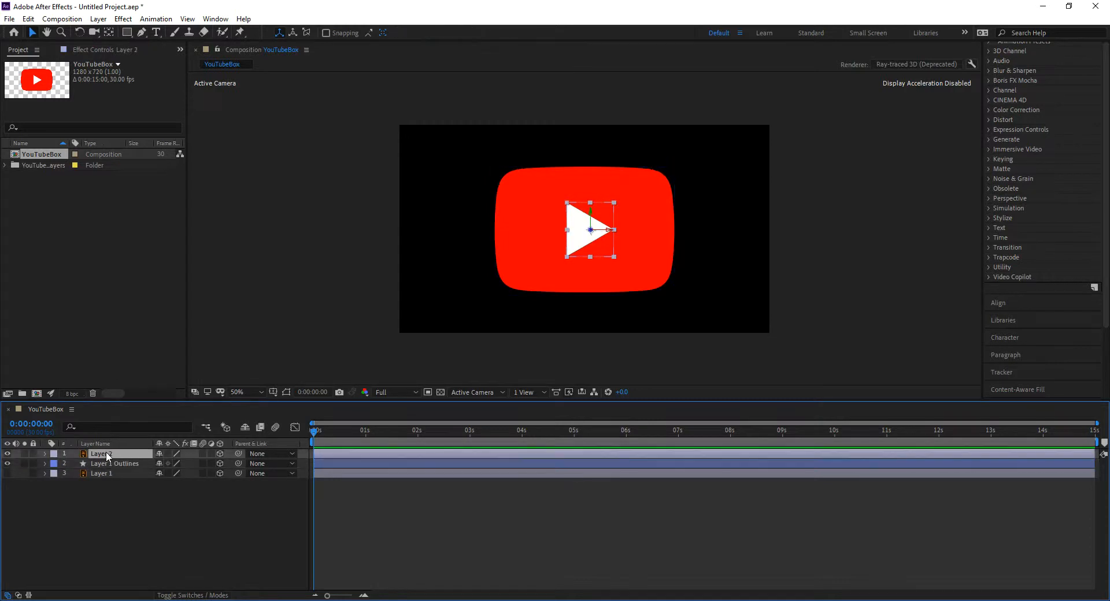
{"action": "left_click", "coordinate": [101, 21]}
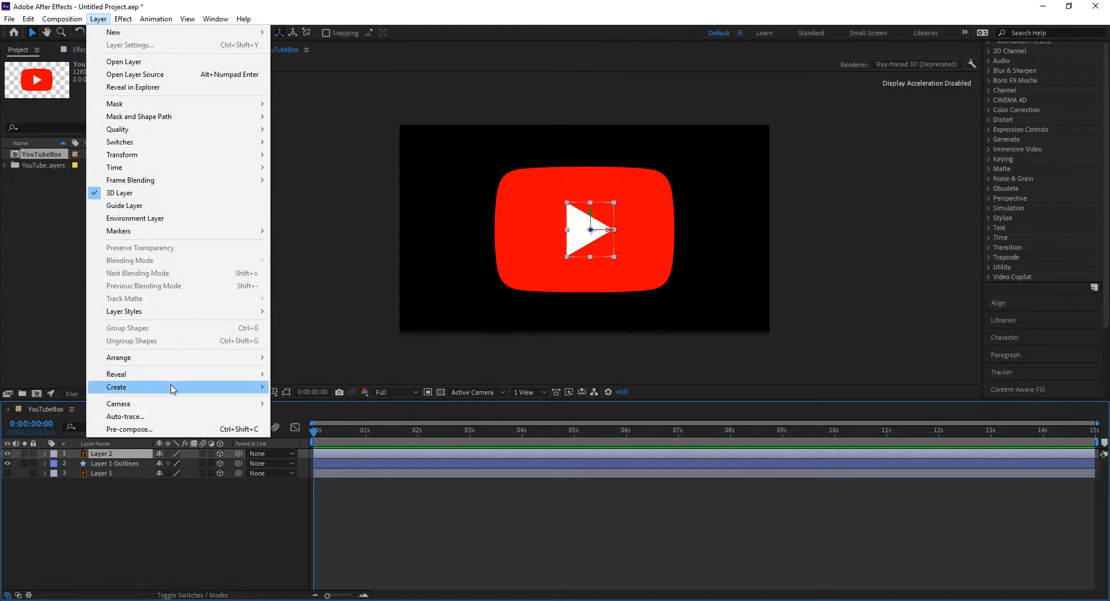
{"action": "mouse_move", "coordinate": [247, 388]}
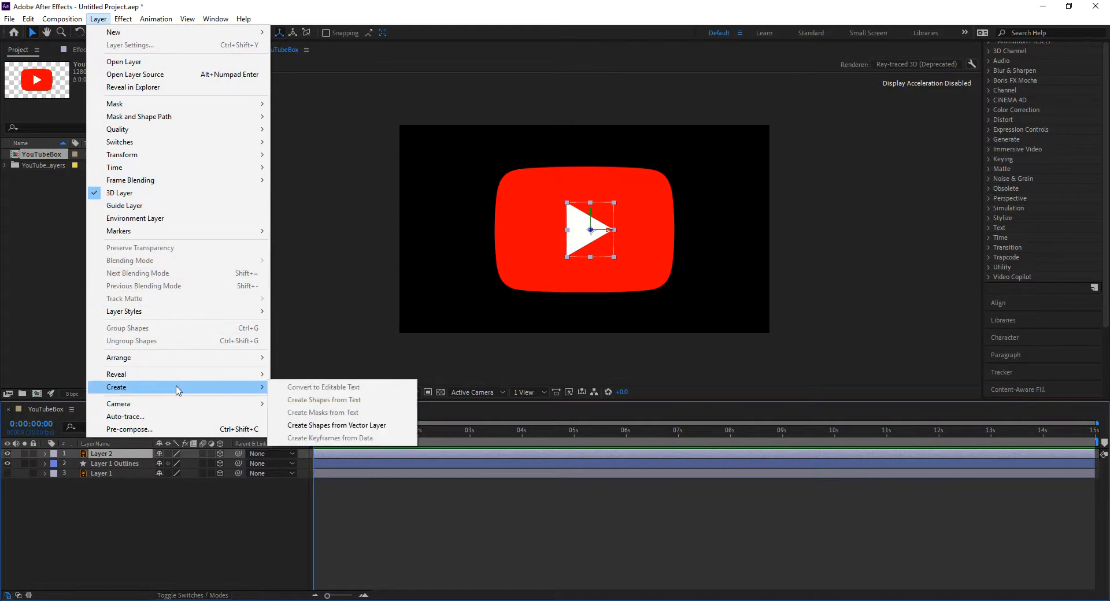
{"action": "left_click", "coordinate": [358, 427]}
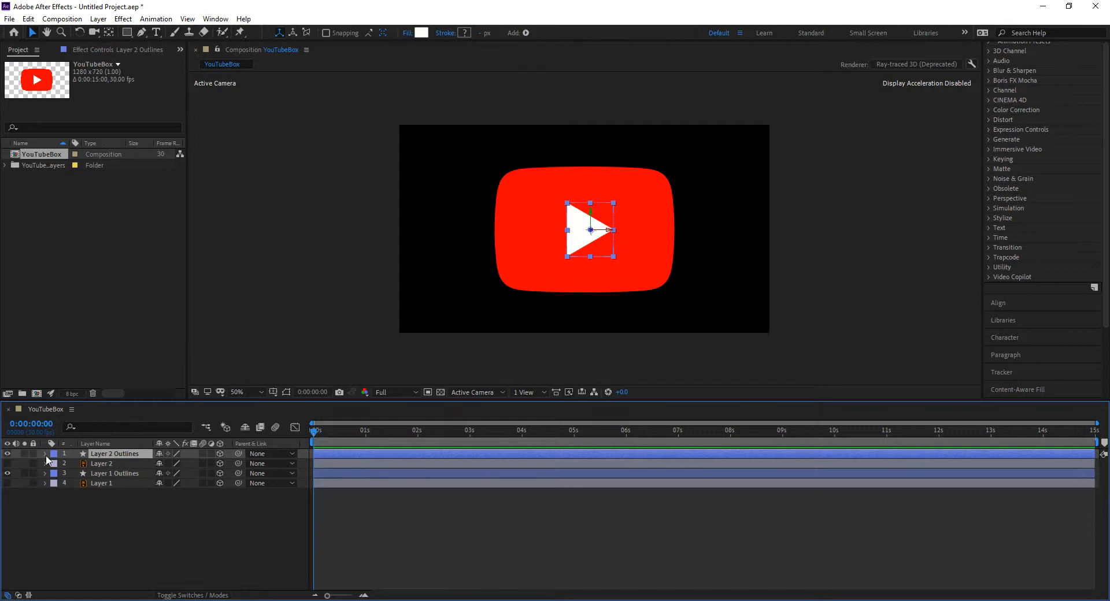
{"action": "left_click_drag", "start_coordinate": [113, 473], "coordinate": [114, 462]}
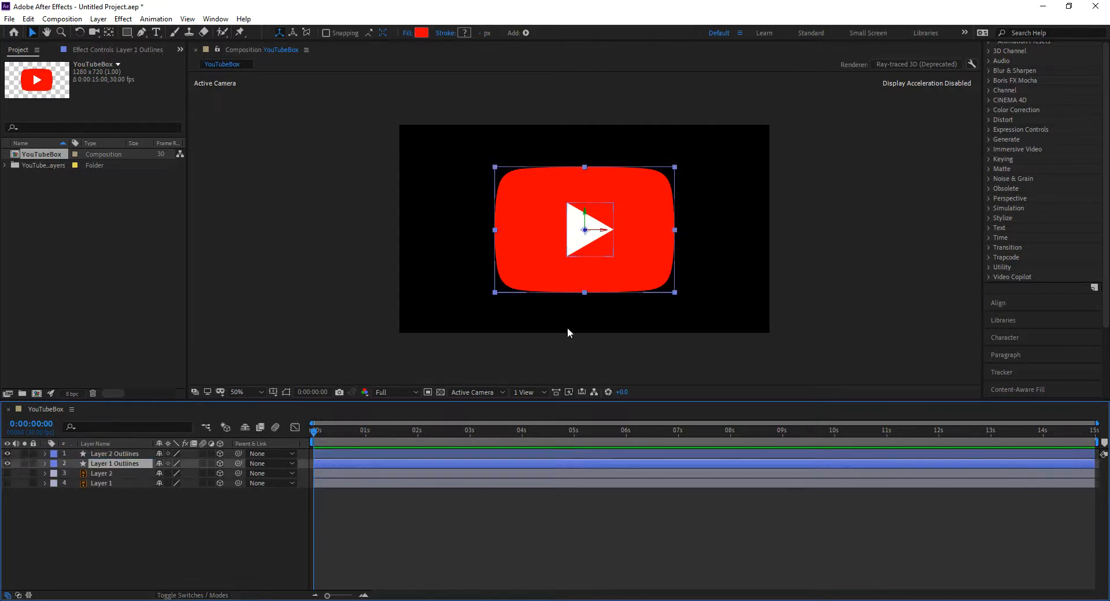
{"action": "left_click", "coordinate": [316, 296]}
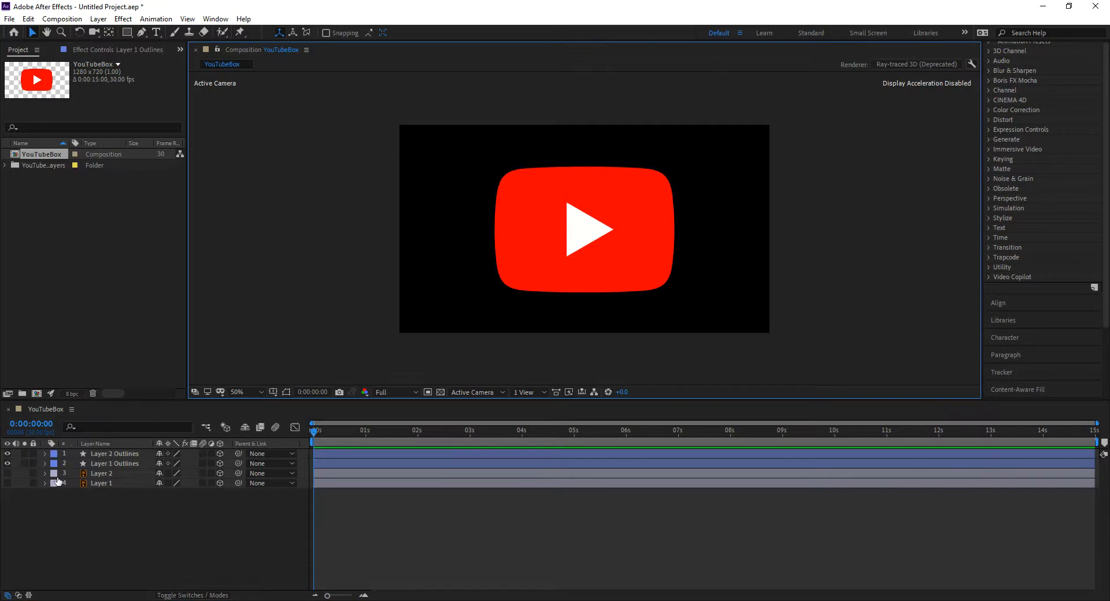
Mark the original Layer 2 and Layer 1 as shy and hide shy layers in the timeline
{"action": "left_click", "coordinate": [107, 473]}
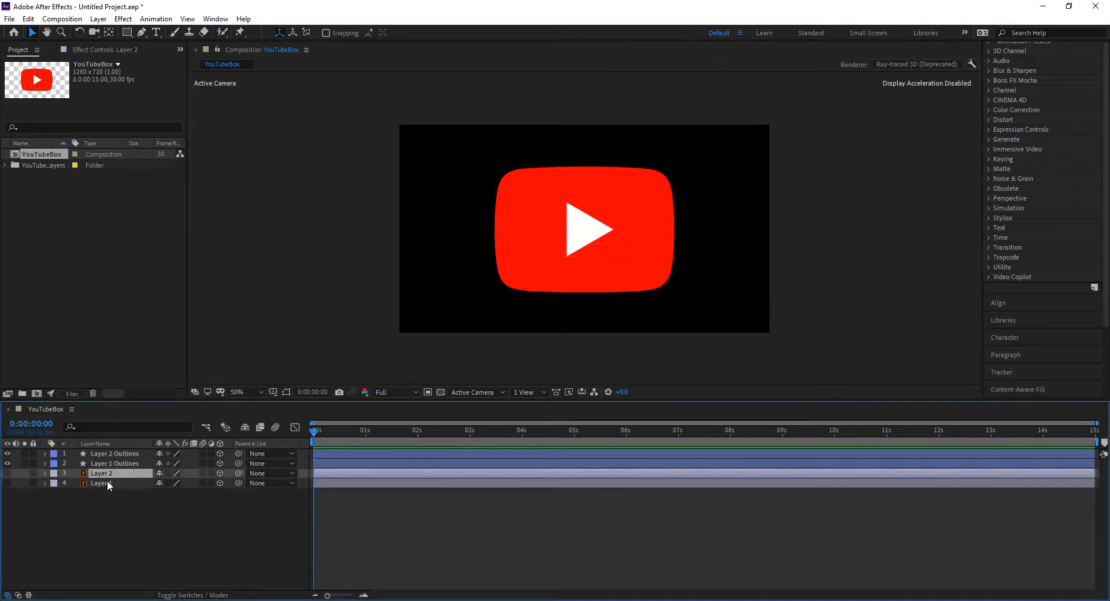
{"action": "left_click", "coordinate": [106, 483], "text": "shift"}
{"action": "left_click", "coordinate": [159, 474]}
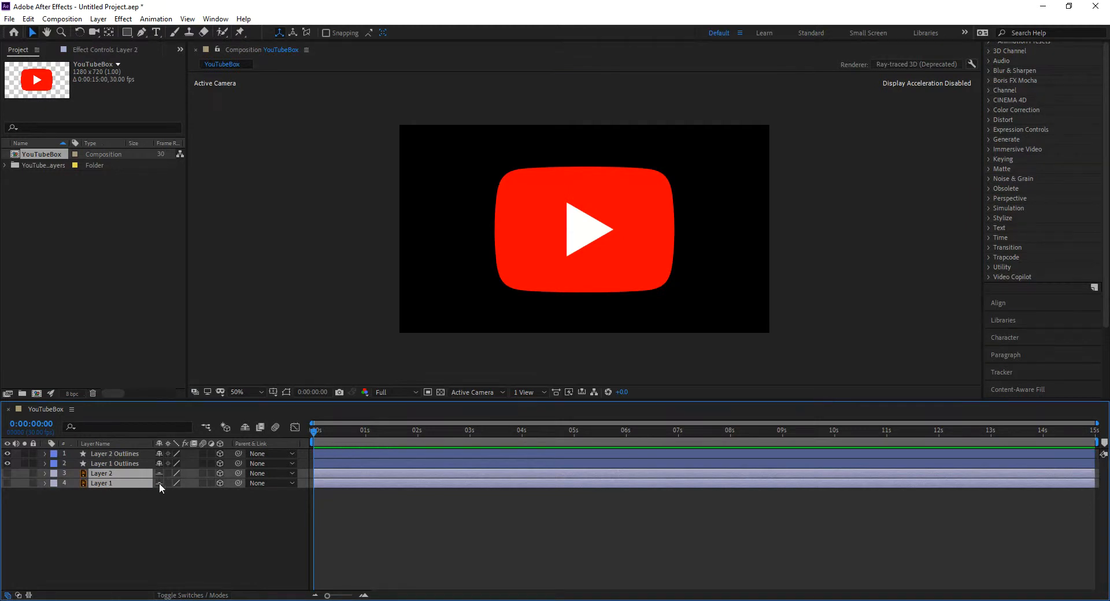
{"action": "left_click", "coordinate": [248, 426]}
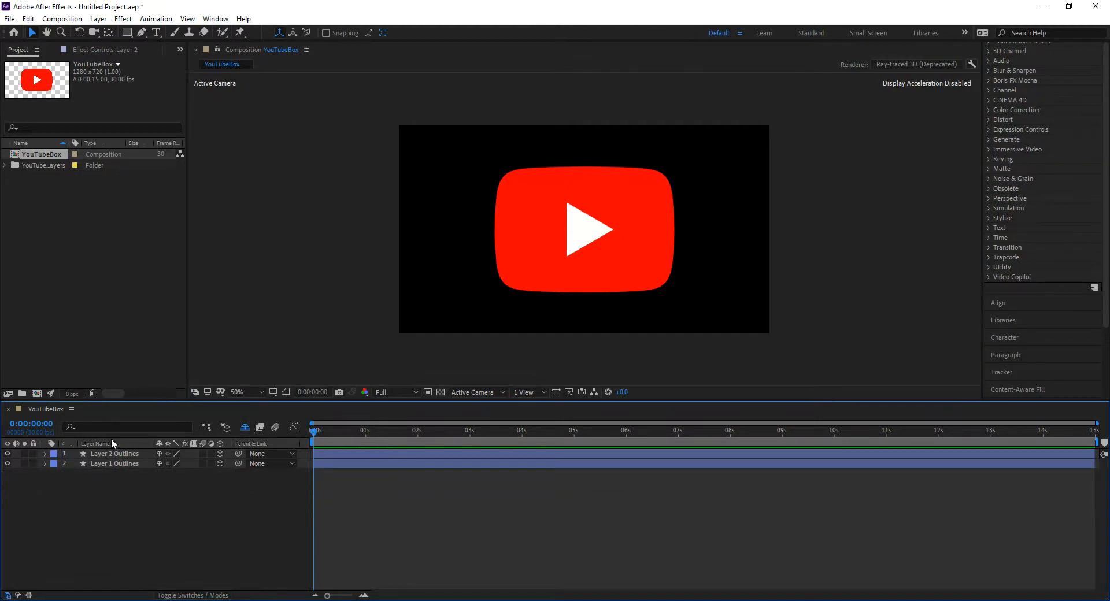
Parent Layer 2 Outlines to Layer 1 Outlines
{"action": "left_click", "coordinate": [120, 453]}
{"action": "left_click", "coordinate": [121, 463], "text": "shift"}
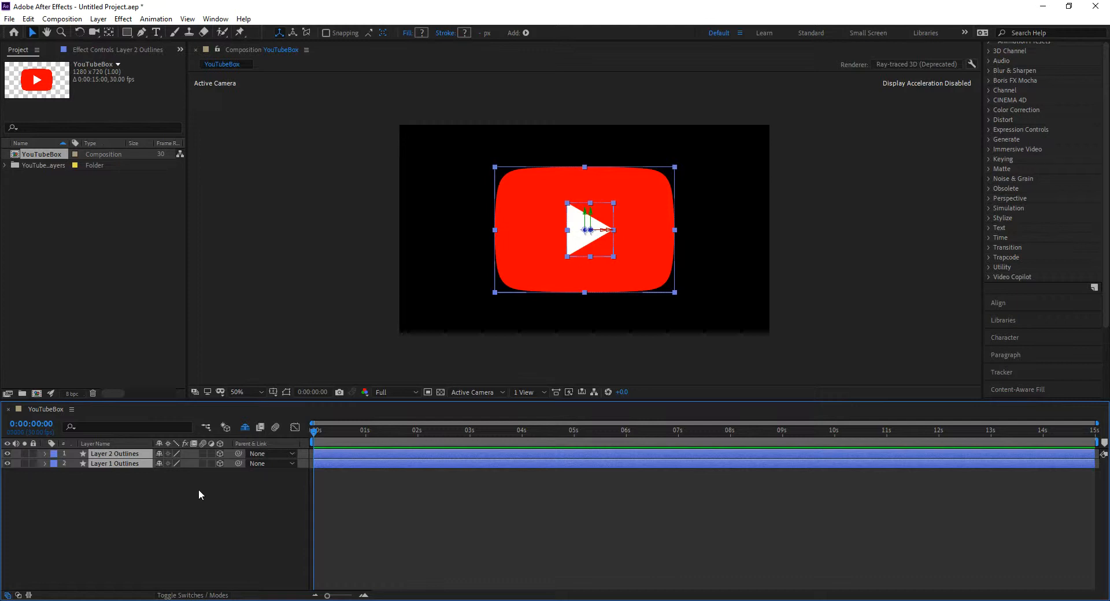
{"action": "left_click", "coordinate": [205, 488]}
{"action": "left_click", "coordinate": [129, 454]}
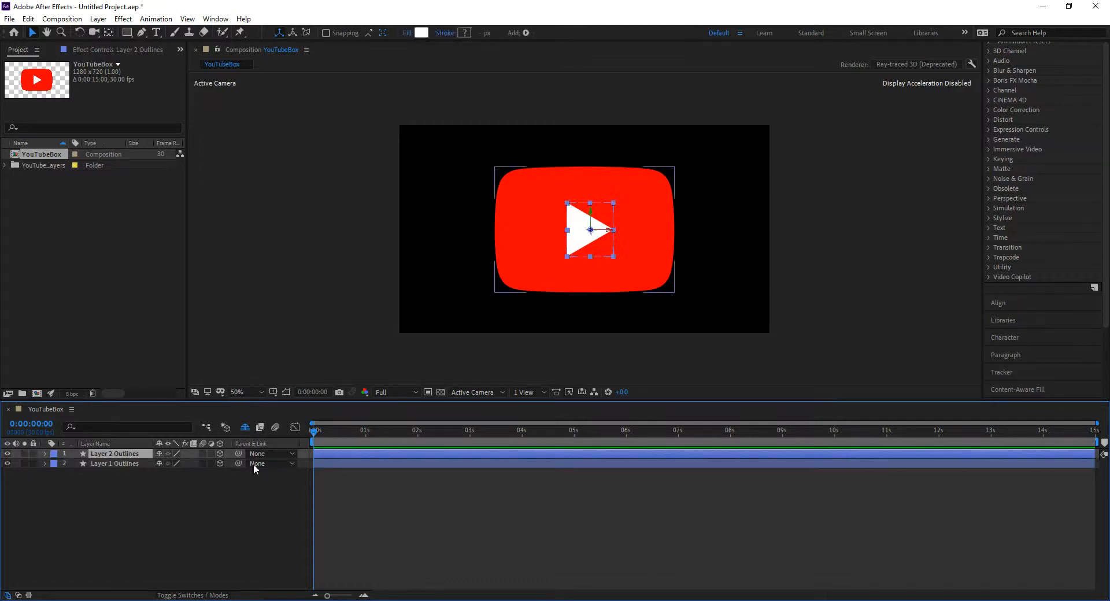
{"action": "left_click", "coordinate": [281, 453]}
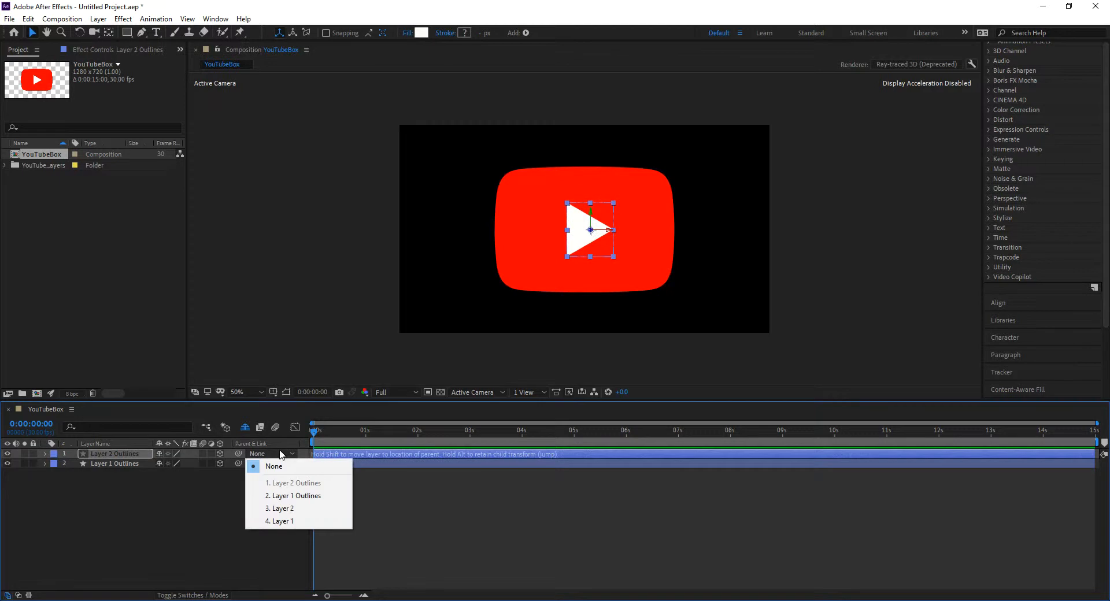
{"action": "left_click", "coordinate": [292, 495]}
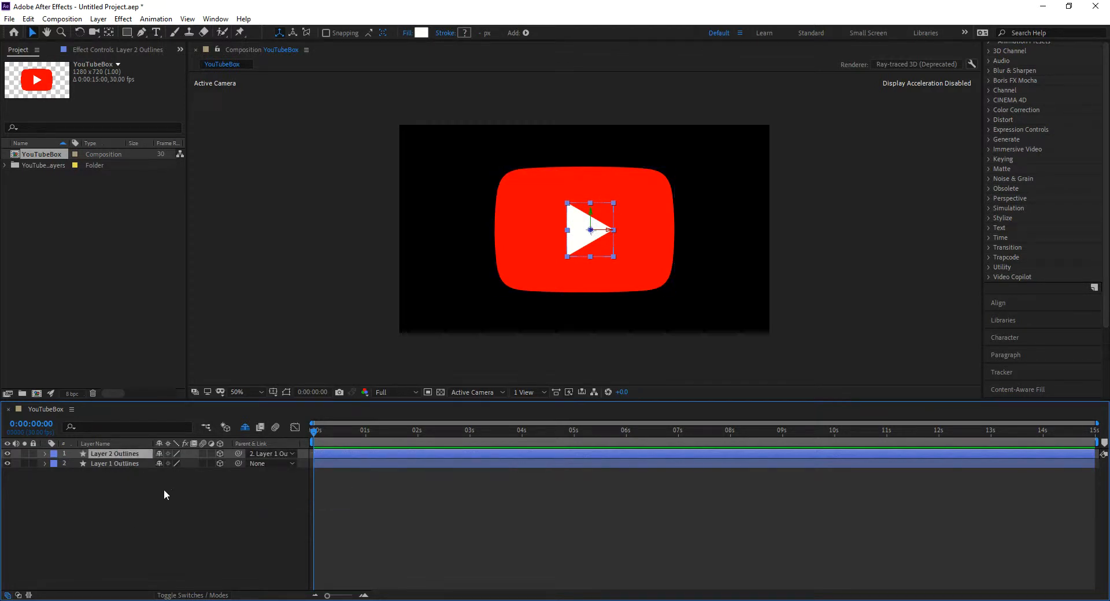
Set the Extrusion Depth of Layer 1 Outlines, the red rounded box, to 40 in its Geometry Options
{"action": "left_click", "coordinate": [45, 463]}
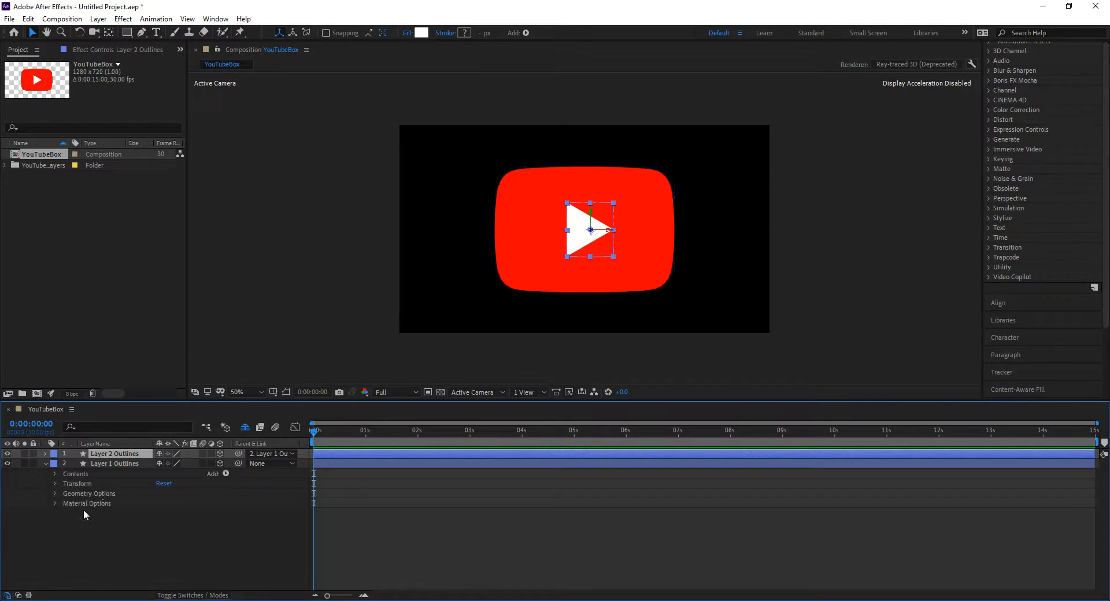
{"action": "left_click", "coordinate": [112, 463]}
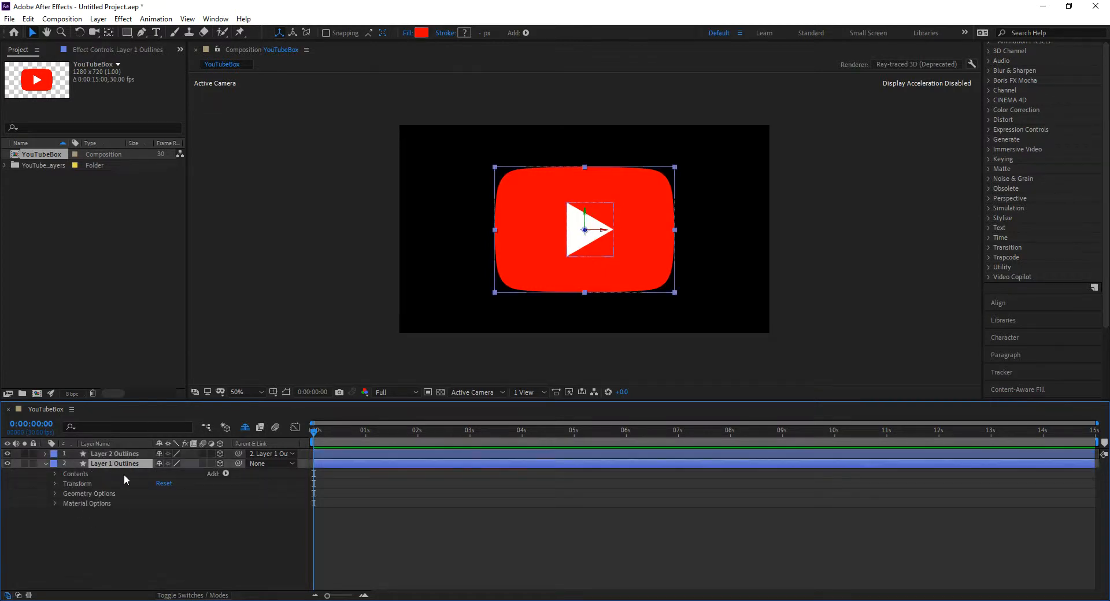
{"action": "left_click", "coordinate": [55, 493]}
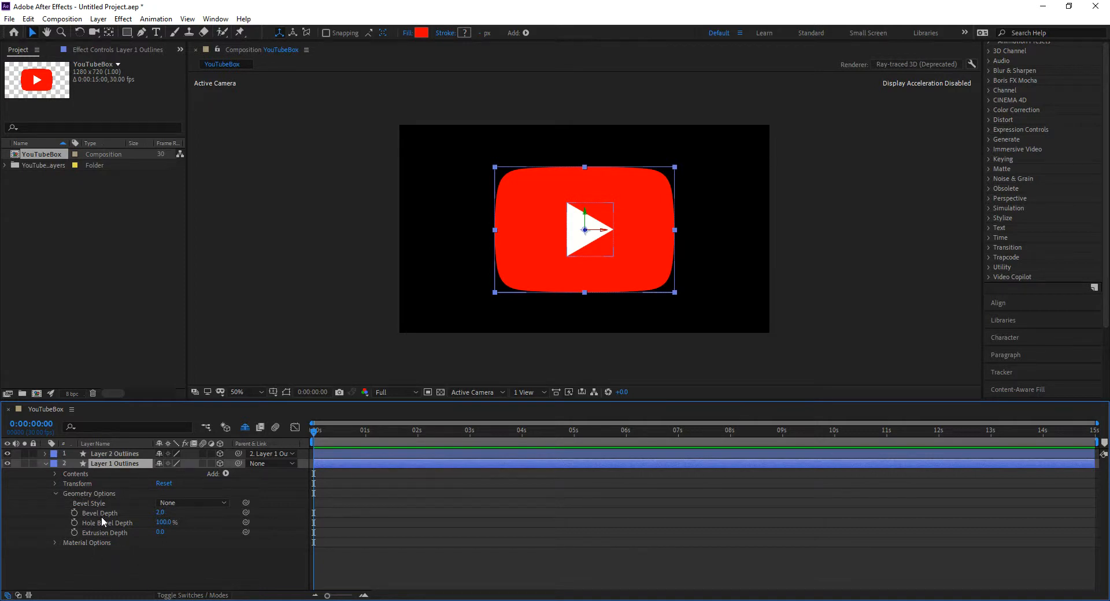
{"action": "left_click", "coordinate": [160, 532]}
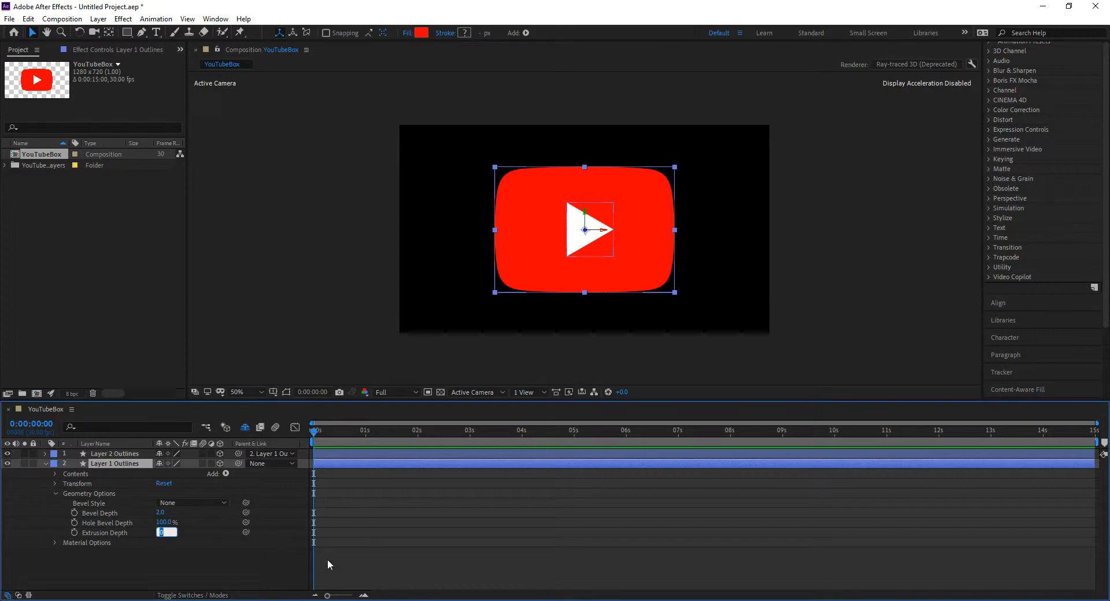
{"action": "type", "text": "40"}
{"action": "key", "text": "Return"}
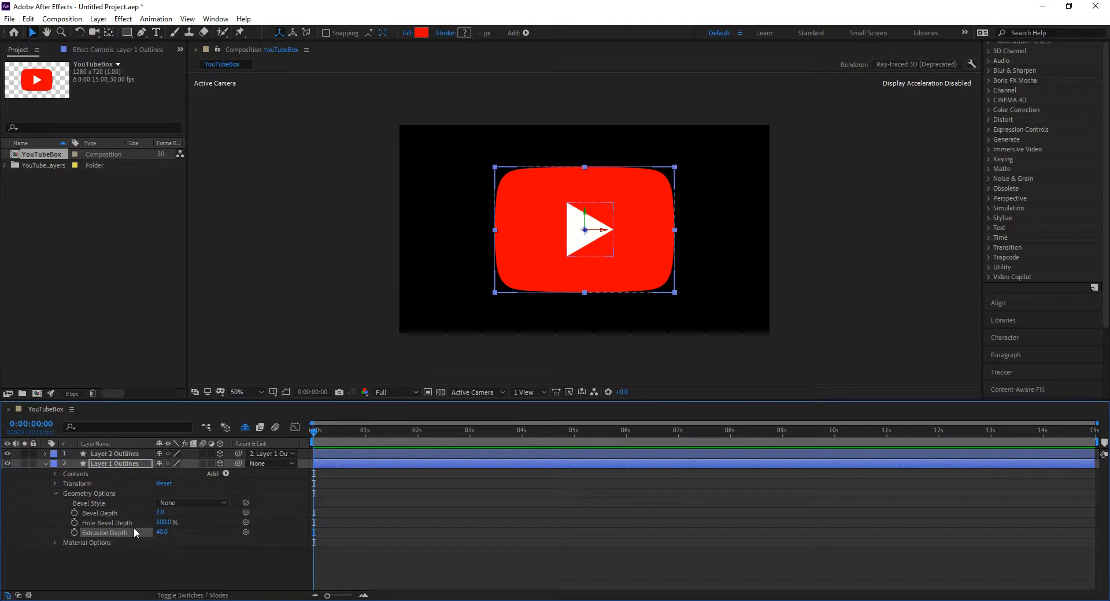
Add a 15mm two-node camera and orbit it to see the logo from a steep side angle
{"action": "key", "text": "ctrl+alt+shift+c"}
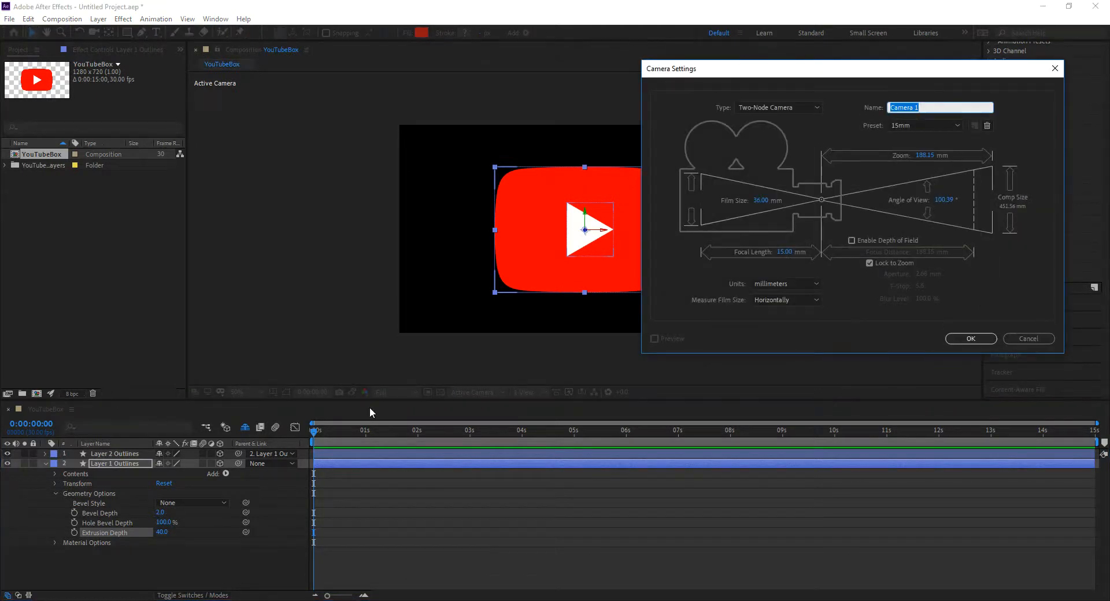
{"action": "left_click", "coordinate": [971, 339]}
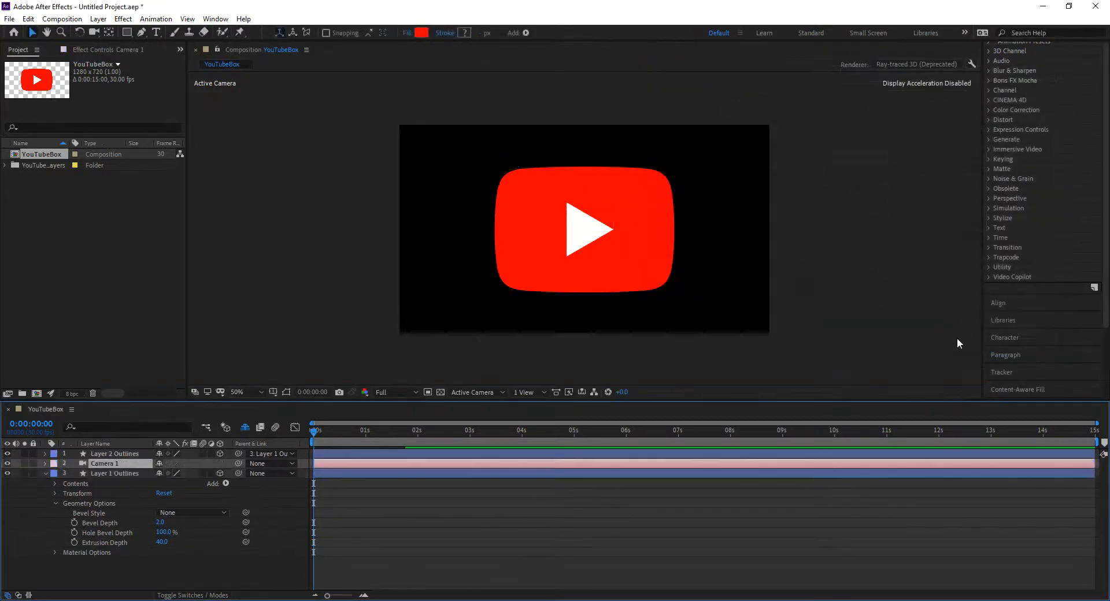
{"action": "key", "text": "c"}
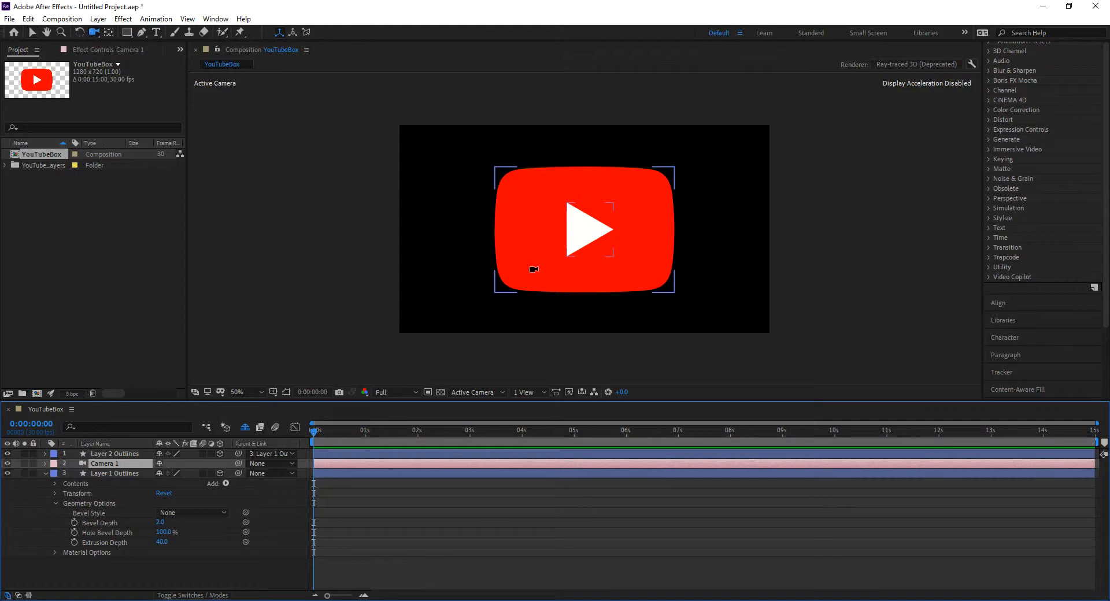
{"action": "left_click_drag", "start_coordinate": [544, 276], "coordinate": [513, 162]}
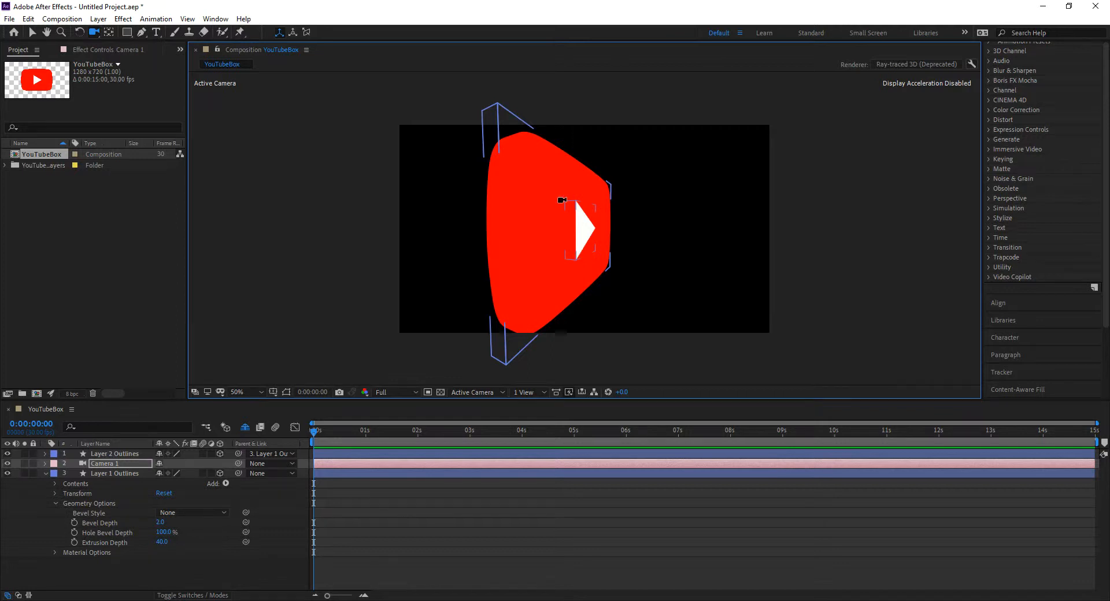
Add a Point light with 100% intensity and shadow casting enabled
{"action": "key", "text": "ctrl+alt+shift+l"}
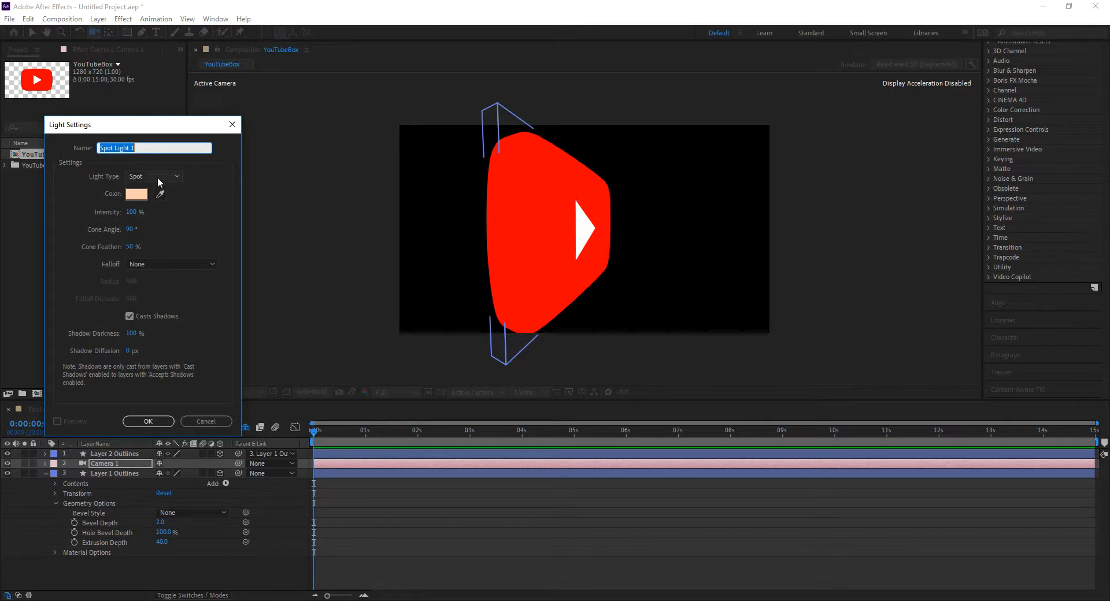
{"action": "left_click", "coordinate": [158, 176]}
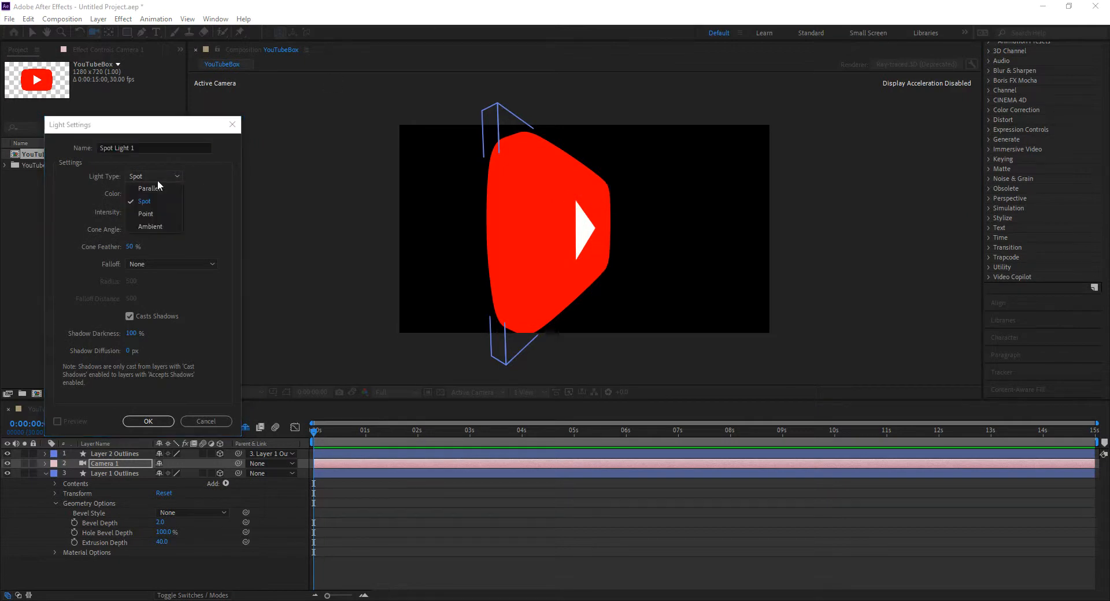
{"action": "left_click", "coordinate": [163, 213]}
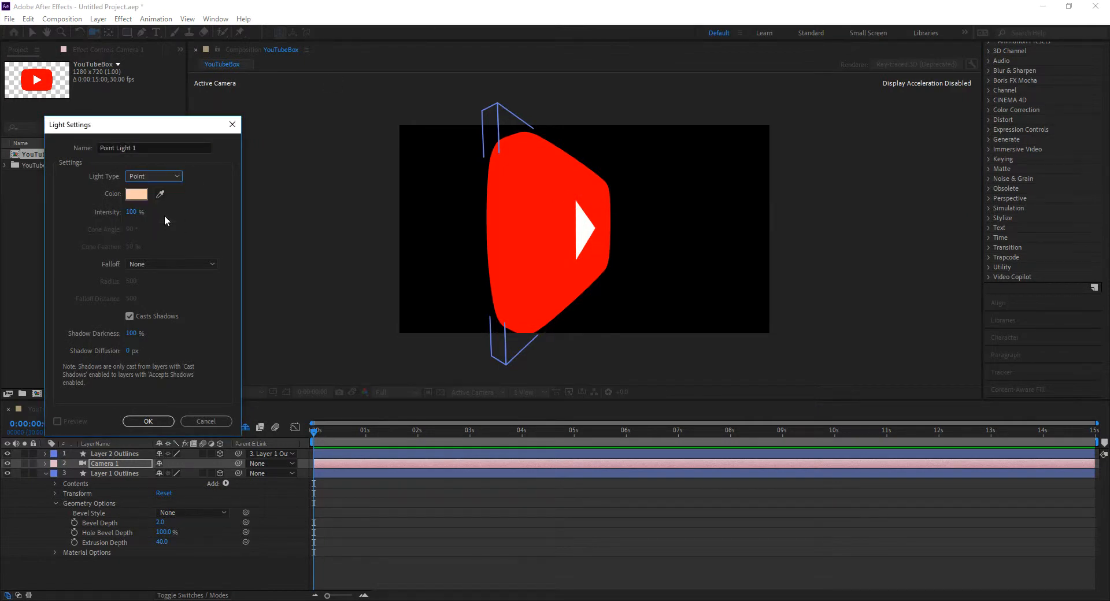
{"action": "left_click", "coordinate": [165, 424]}
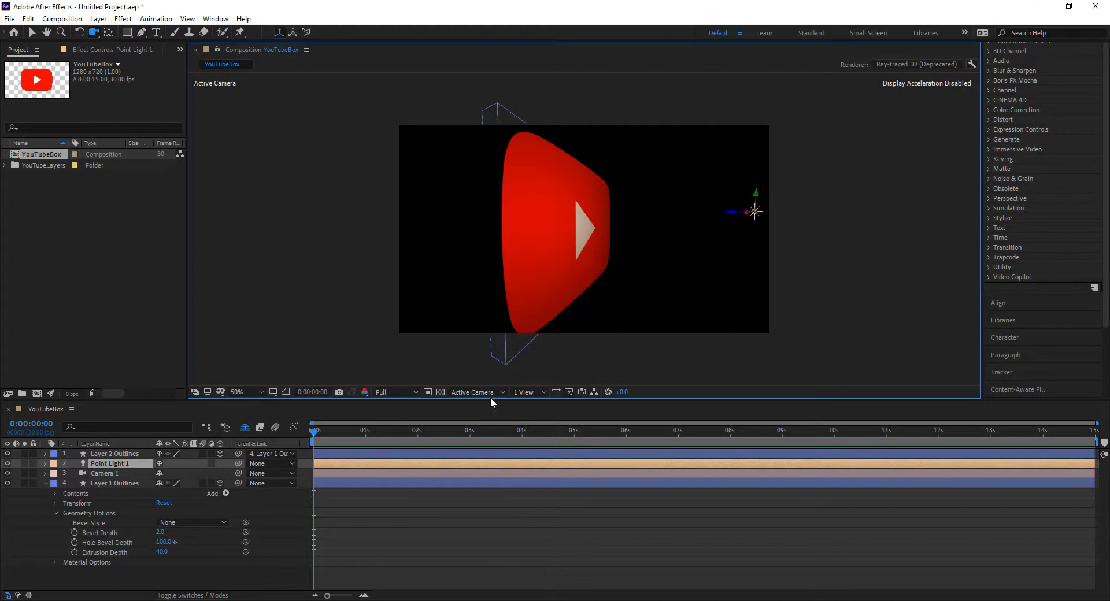
In Top view, move the point light beside the logo, level with it in depth, and return to the Active Camera view
{"action": "left_click", "coordinate": [526, 392]}
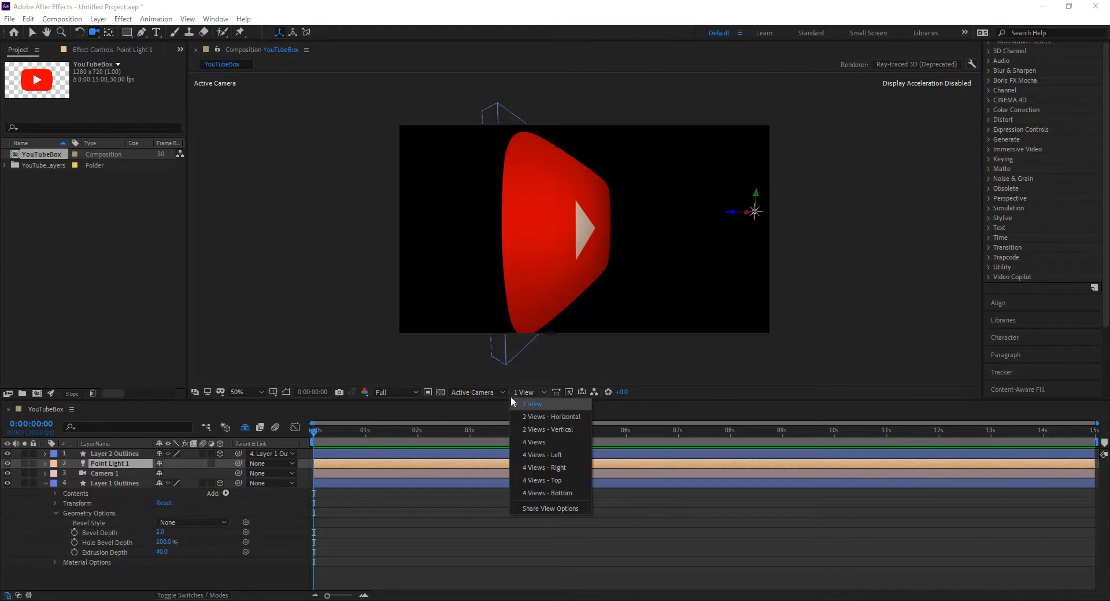
{"action": "left_click", "coordinate": [480, 391]}
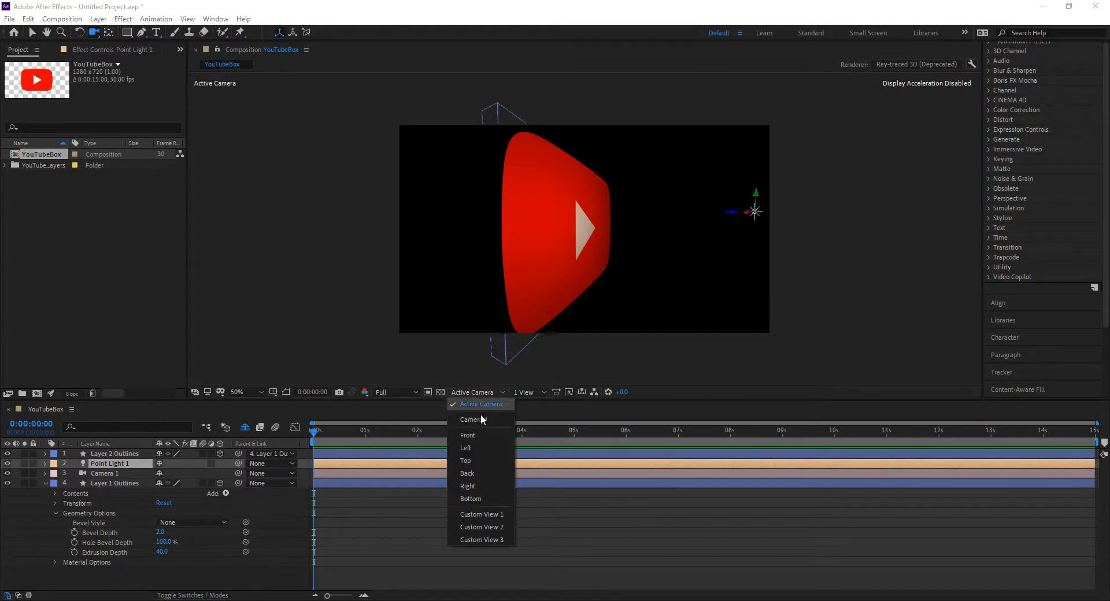
{"action": "left_click", "coordinate": [485, 457]}
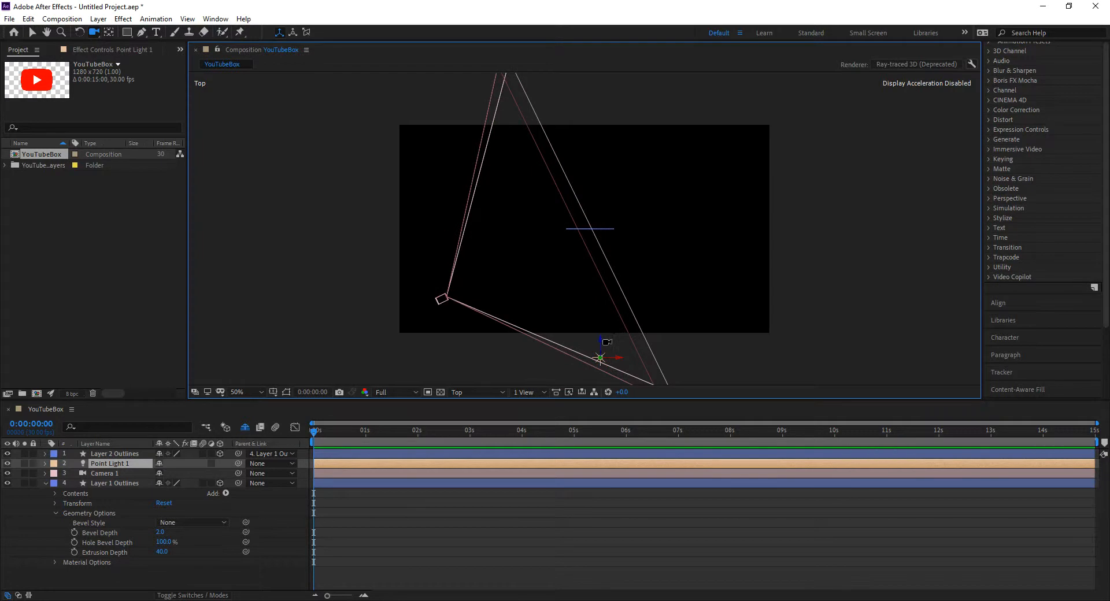
{"action": "key", "text": "v"}
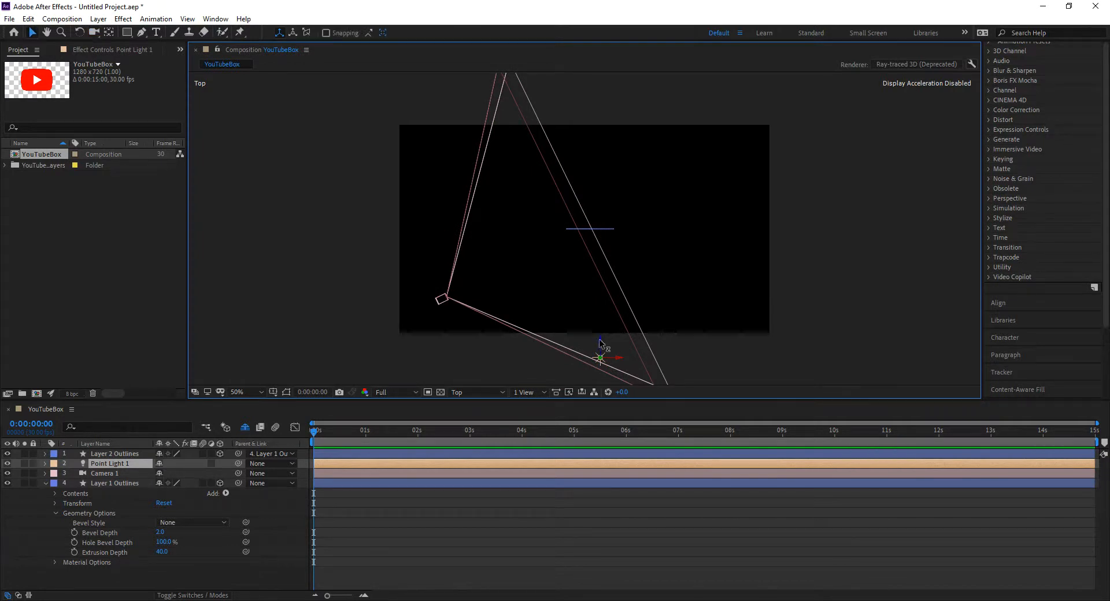
{"action": "left_click_drag", "start_coordinate": [619, 361], "coordinate": [505, 218]}
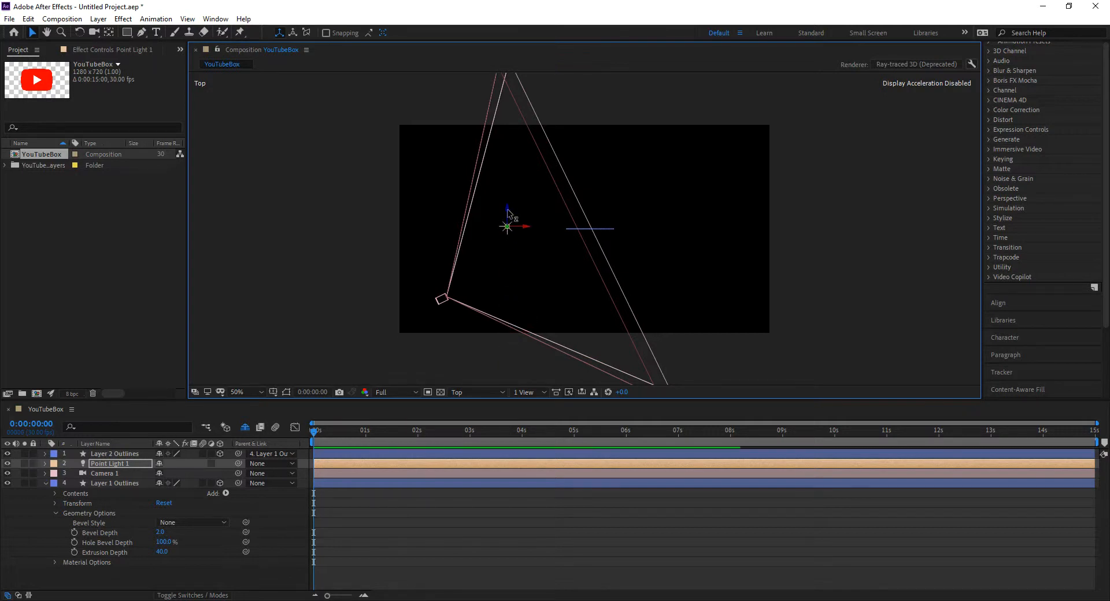
{"action": "left_click", "coordinate": [471, 392]}
{"action": "left_click", "coordinate": [482, 405]}
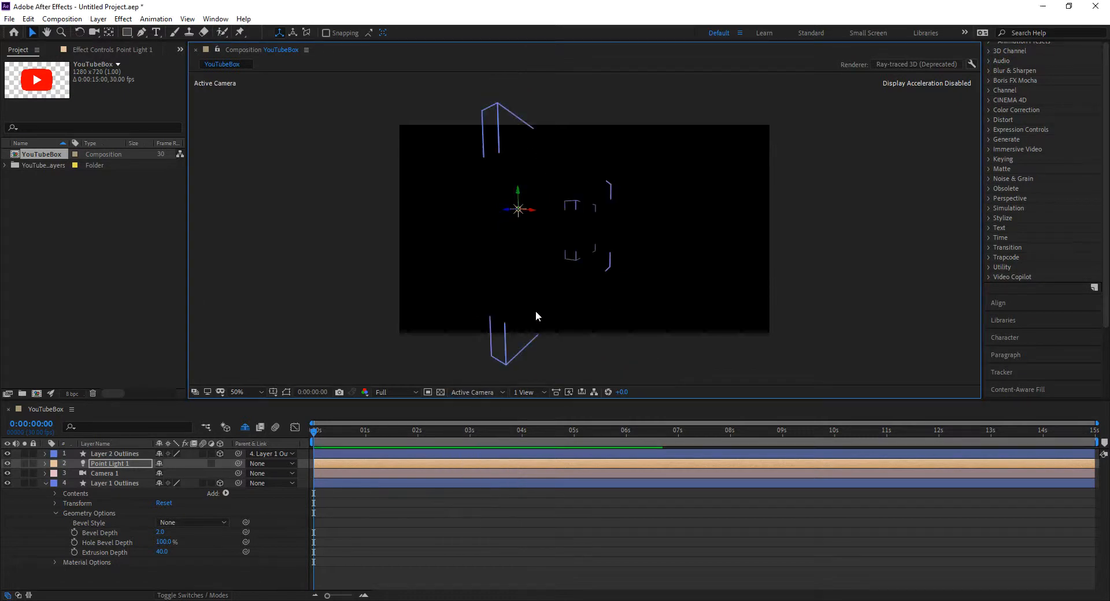
Orbit the camera slightly, pull the point light forward in Z in Top view, and return to the Active Camera view
{"action": "key", "text": "c"}
{"action": "left_click_drag", "start_coordinate": [505, 278], "coordinate": [504, 305]}
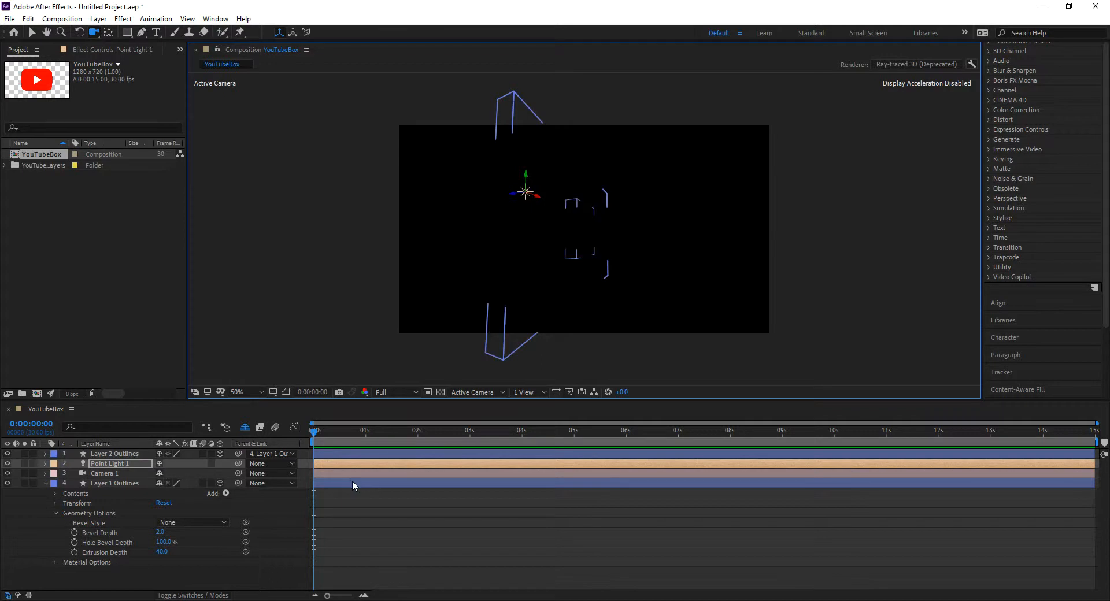
{"action": "left_click", "coordinate": [529, 392]}
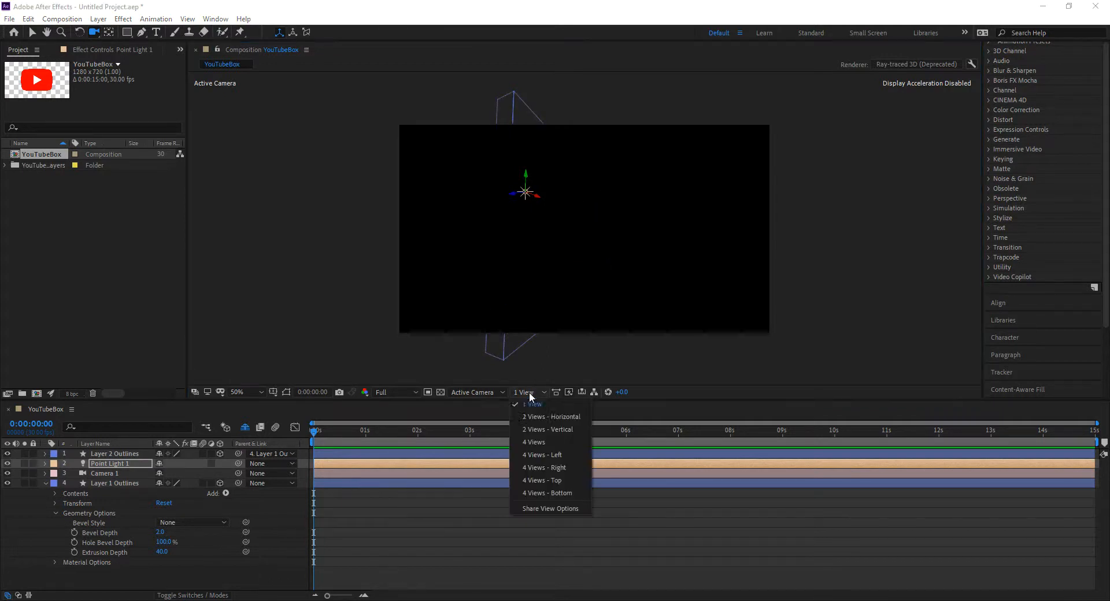
{"action": "left_click", "coordinate": [493, 394]}
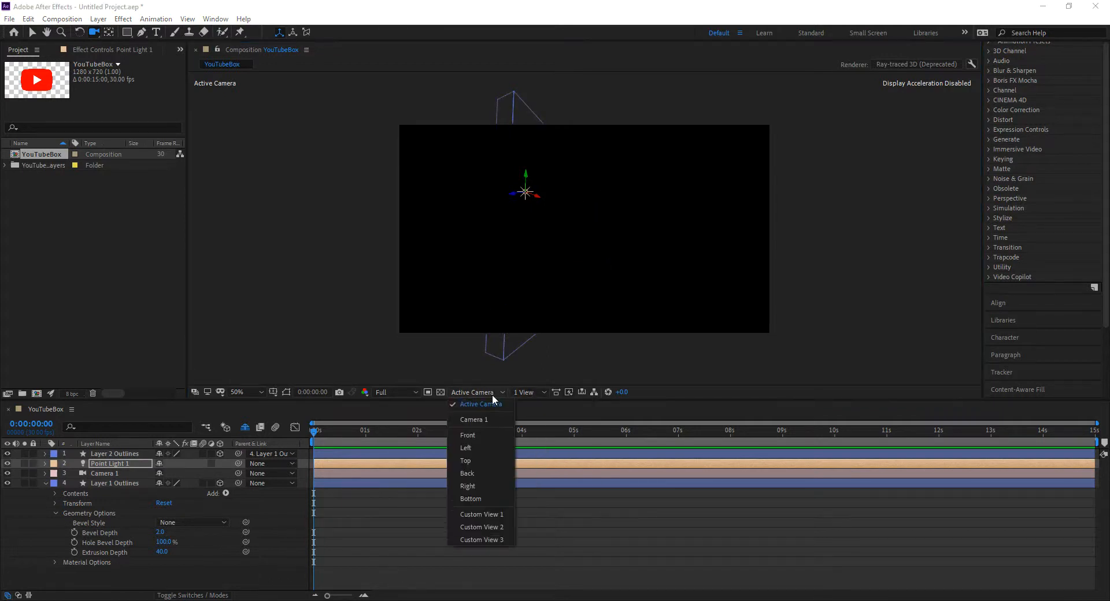
{"action": "left_click", "coordinate": [481, 460]}
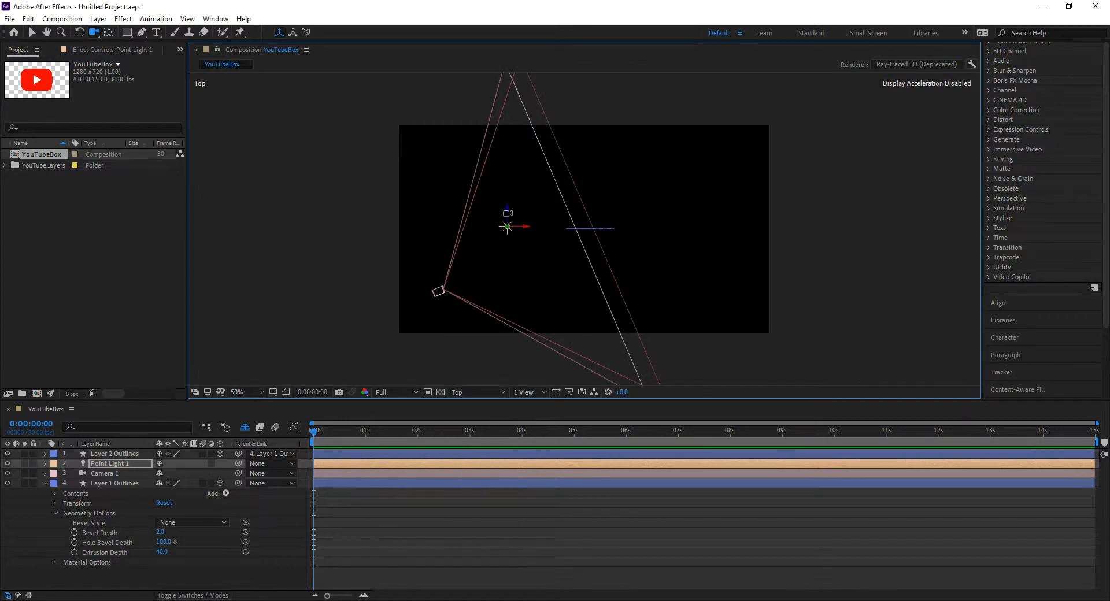
{"action": "key", "text": "v"}
{"action": "left_click_drag", "start_coordinate": [506, 211], "coordinate": [507, 250]}
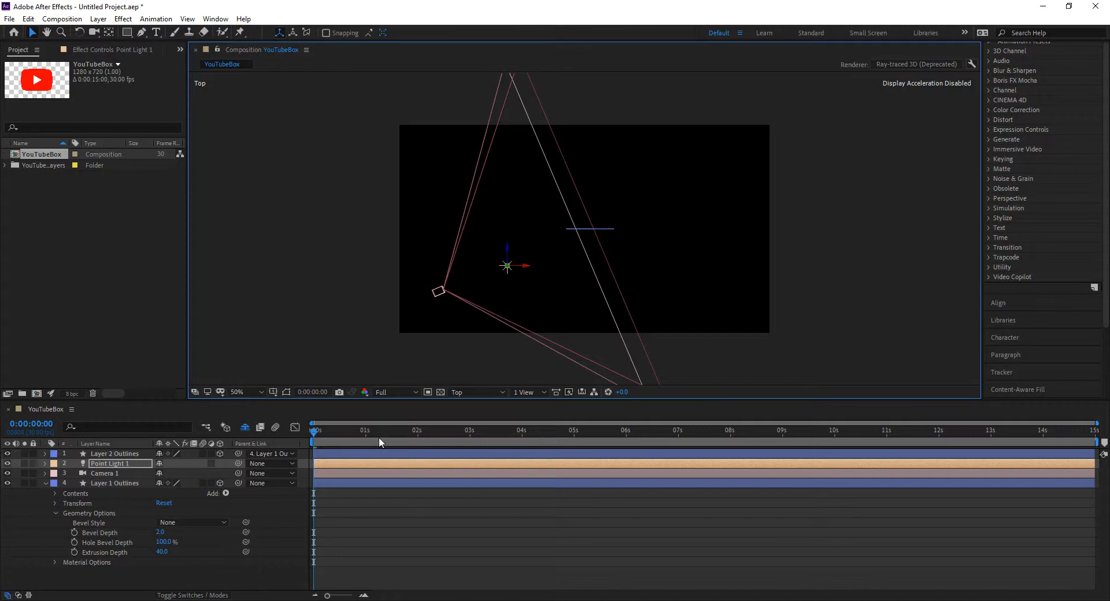
{"action": "left_click", "coordinate": [464, 392]}
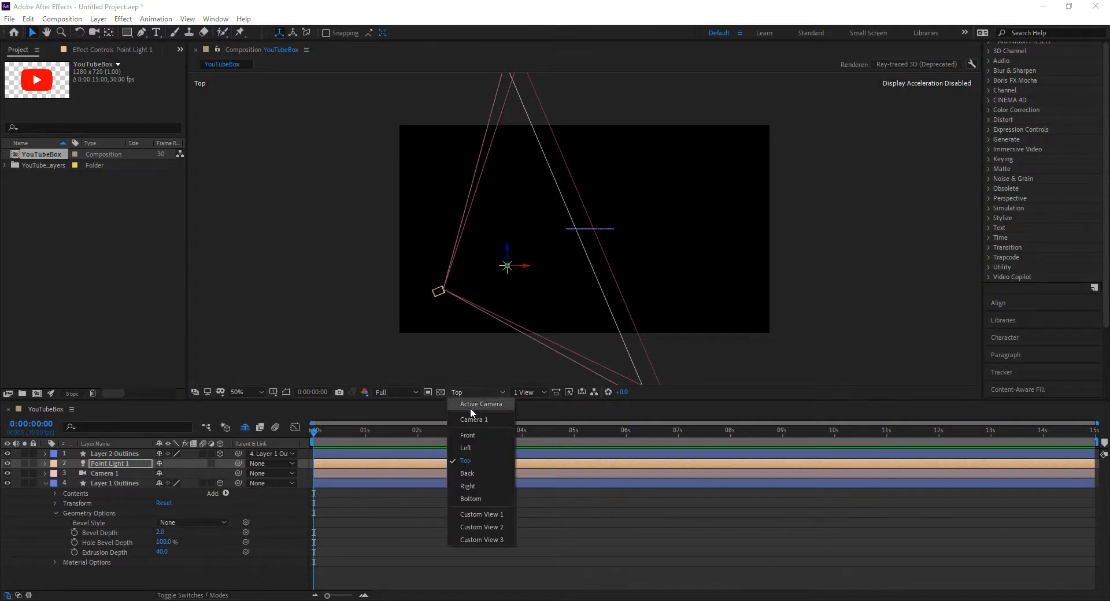
{"action": "left_click", "coordinate": [480, 407]}
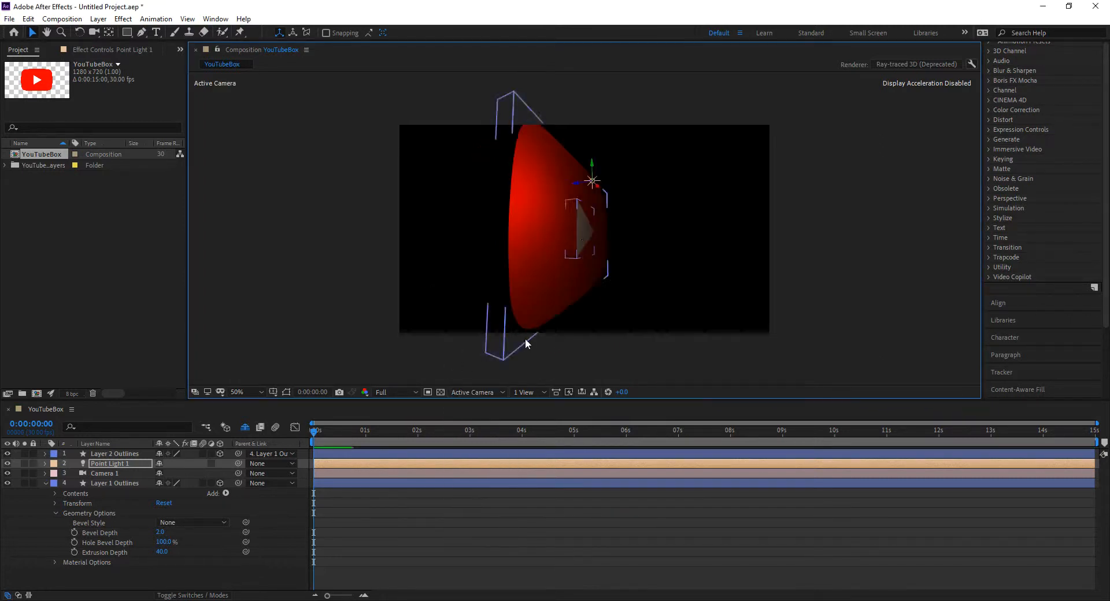
Try moving the point light far out past the logo's extruded side, and undo the latest light moves
{"action": "mouse_move", "coordinate": [590, 189]}
{"action": "left_mouse_down"}
{"action": "mouse_move", "coordinate": [643, 171]}
{"action": "mouse_move", "coordinate": [672, 177]}
{"action": "mouse_move", "coordinate": [664, 206]}
{"action": "mouse_move", "coordinate": [664, 134]}
{"action": "mouse_move", "coordinate": [557, 178]}
{"action": "mouse_move", "coordinate": [399, 164]}
{"action": "left_mouse_up"}
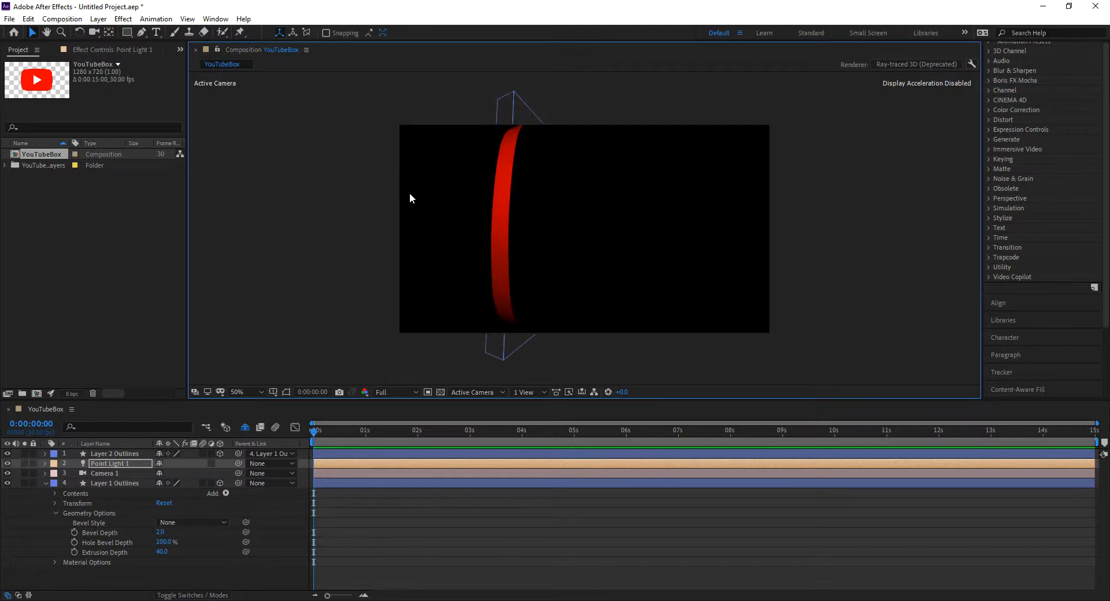
{"action": "key", "text": "comma"}
{"action": "key", "text": "comma"}
{"action": "key", "text": "comma"}
{"action": "key", "text": "comma"}
{"action": "key", "text": "comma"}
{"action": "key", "text": "comma"}
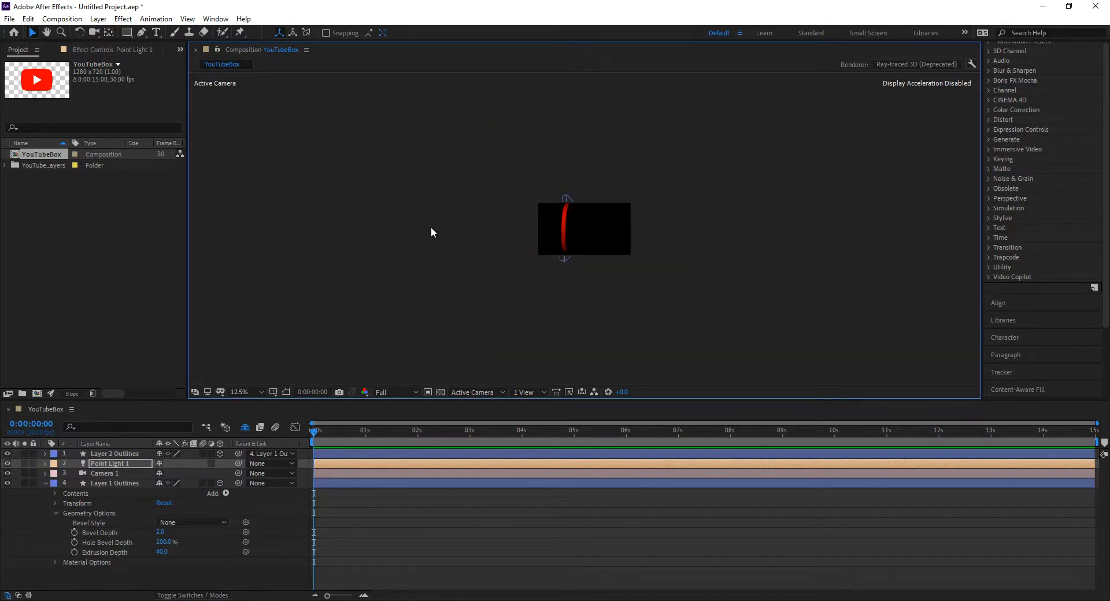
{"action": "key", "text": "comma"}
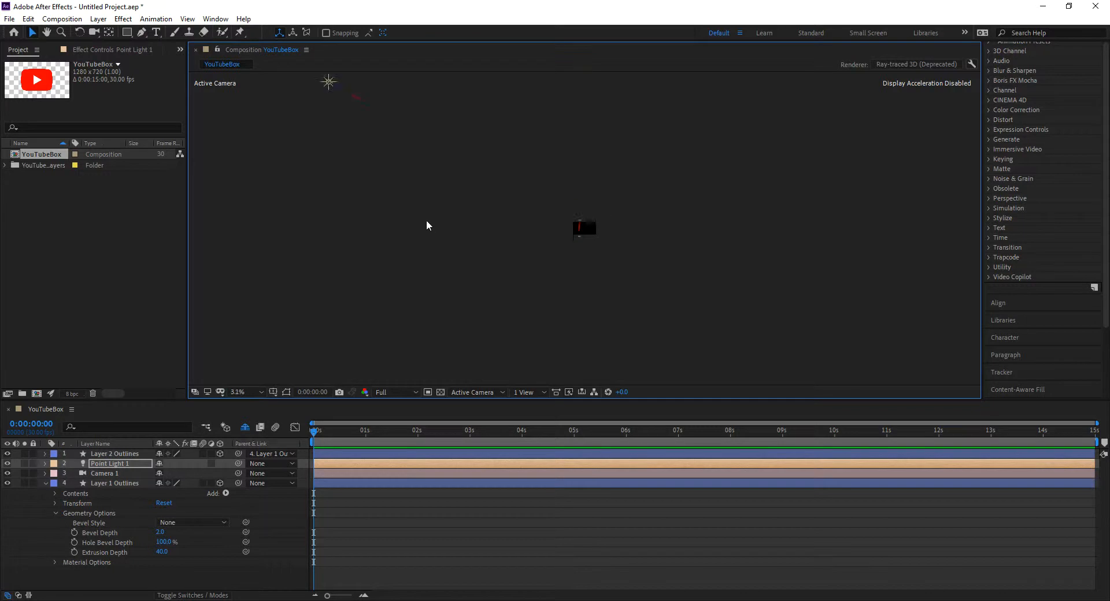
{"action": "left_click_drag", "start_coordinate": [337, 88], "coordinate": [369, 103]}
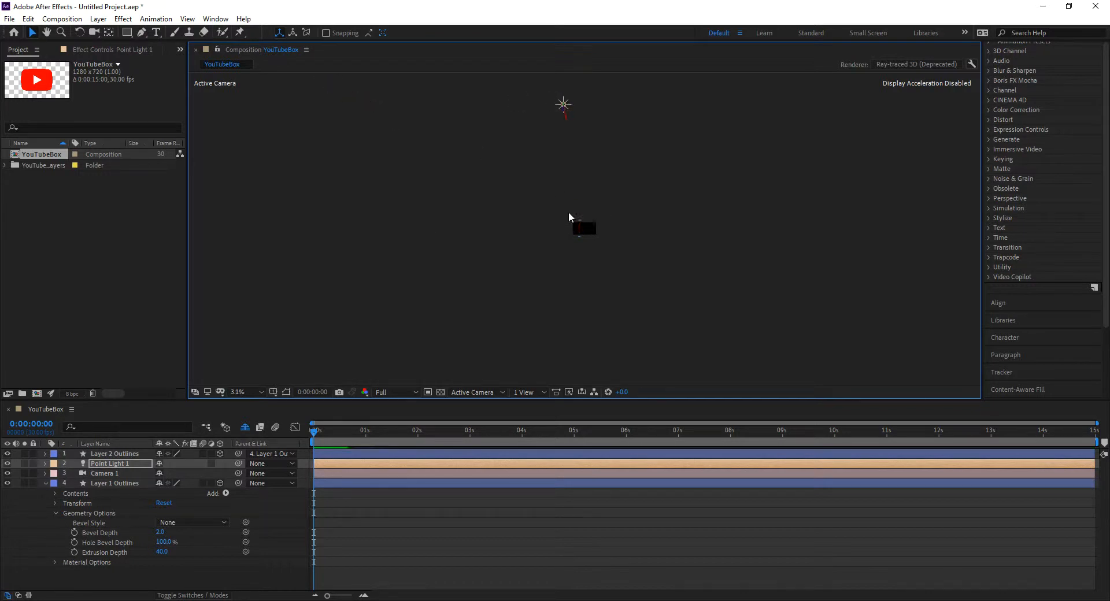
{"action": "scroll", "coordinate": [583, 230], "scroll_direction": "up", "scroll_amount": 2}
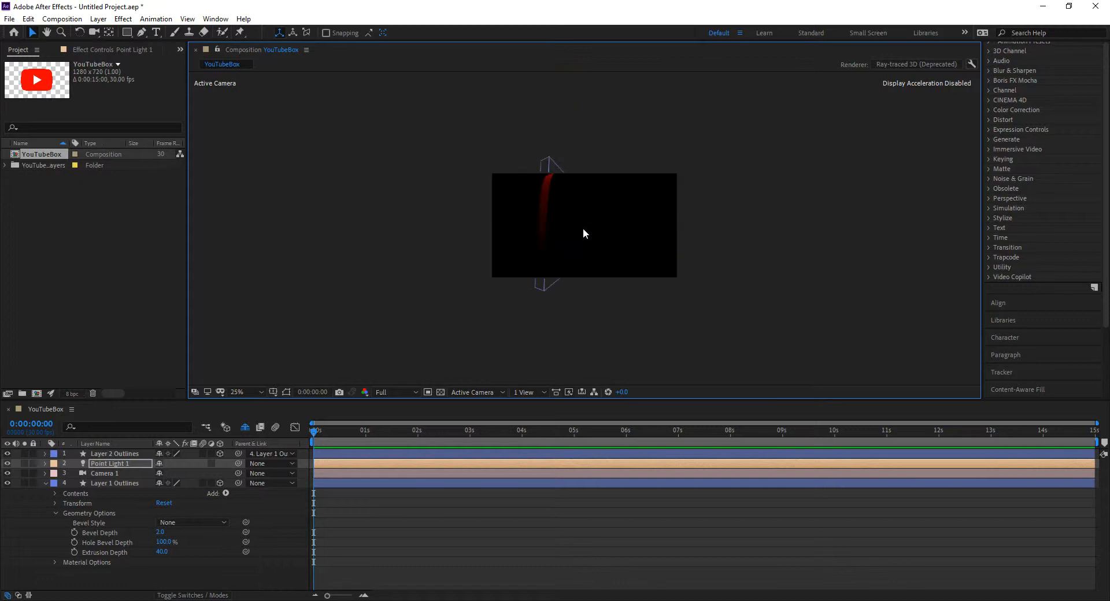
{"action": "scroll", "coordinate": [564, 176], "scroll_direction": "down", "scroll_amount": 2}
{"action": "key", "text": "ctrl+z"}
{"action": "key", "text": "ctrl+z"}
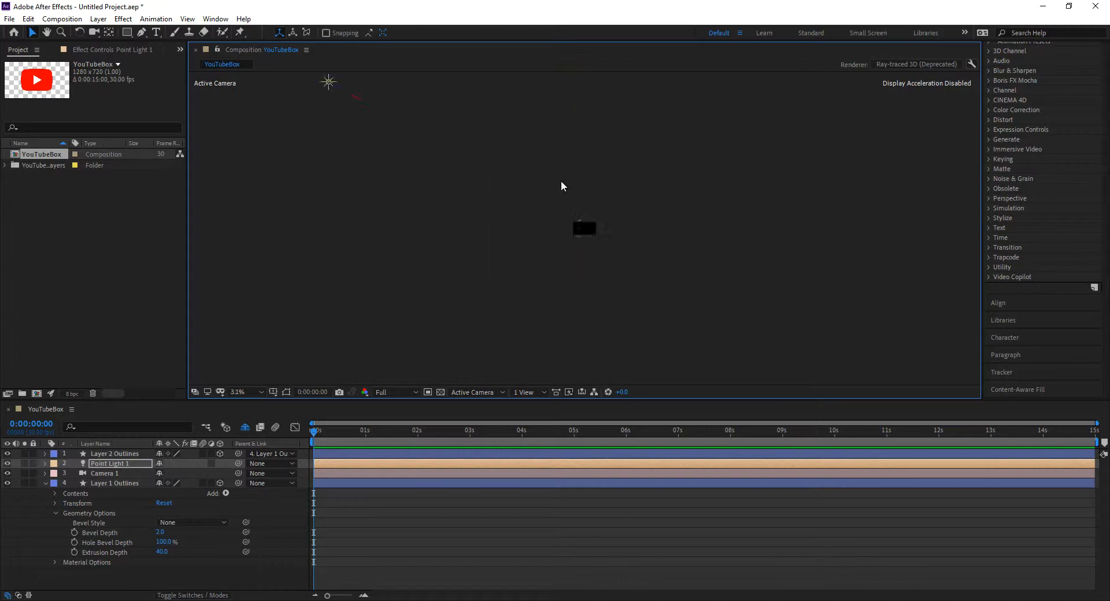
Reposition the point light out beyond the red box's extruded side so that it illuminates the side face
{"action": "scroll", "coordinate": [592, 224], "scroll_direction": "up", "scroll_amount": 5}
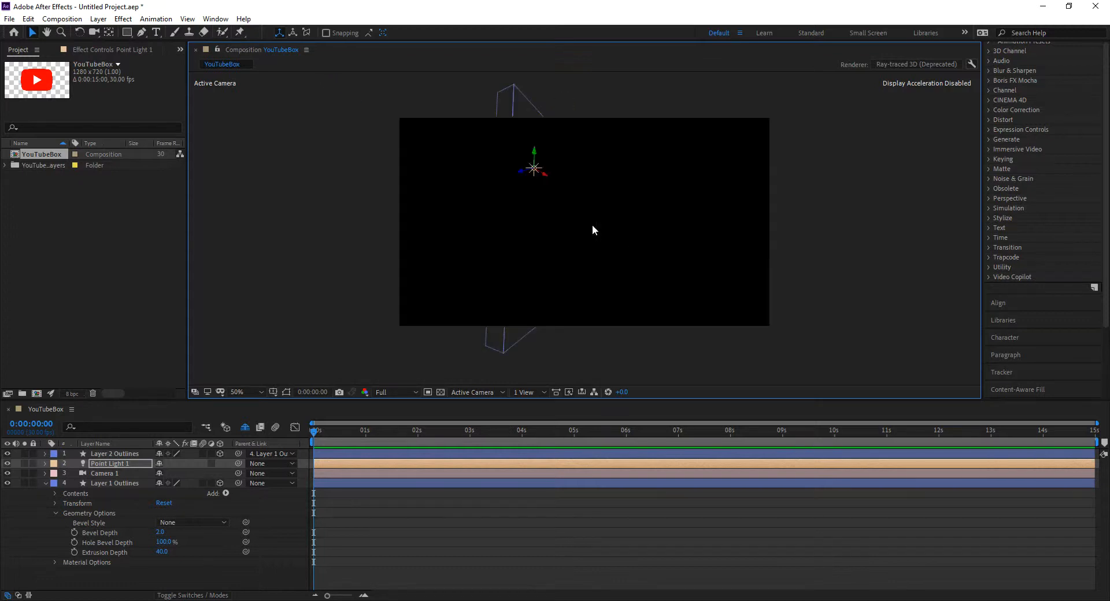
{"action": "mouse_move", "coordinate": [528, 174]}
{"action": "left_mouse_down"}
{"action": "mouse_move", "coordinate": [650, 147]}
{"action": "mouse_move", "coordinate": [661, 156]}
{"action": "mouse_move", "coordinate": [657, 205]}
{"action": "mouse_move", "coordinate": [667, 145]}
{"action": "mouse_move", "coordinate": [658, 202]}
{"action": "mouse_move", "coordinate": [665, 165]}
{"action": "mouse_move", "coordinate": [574, 189]}
{"action": "left_mouse_up"}
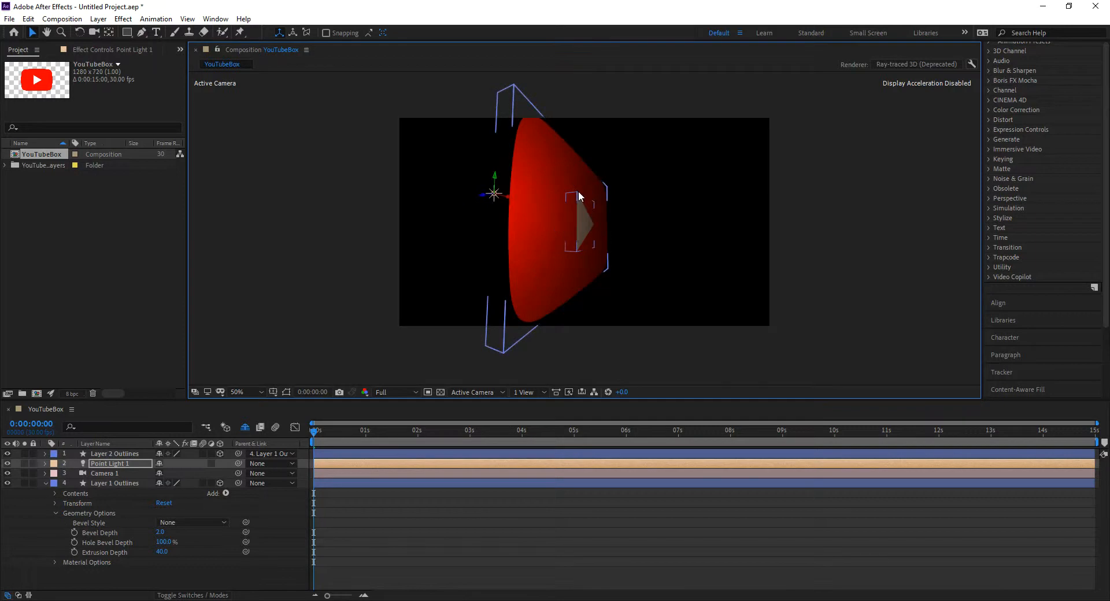
{"action": "left_click_drag", "start_coordinate": [503, 200], "coordinate": [473, 196]}
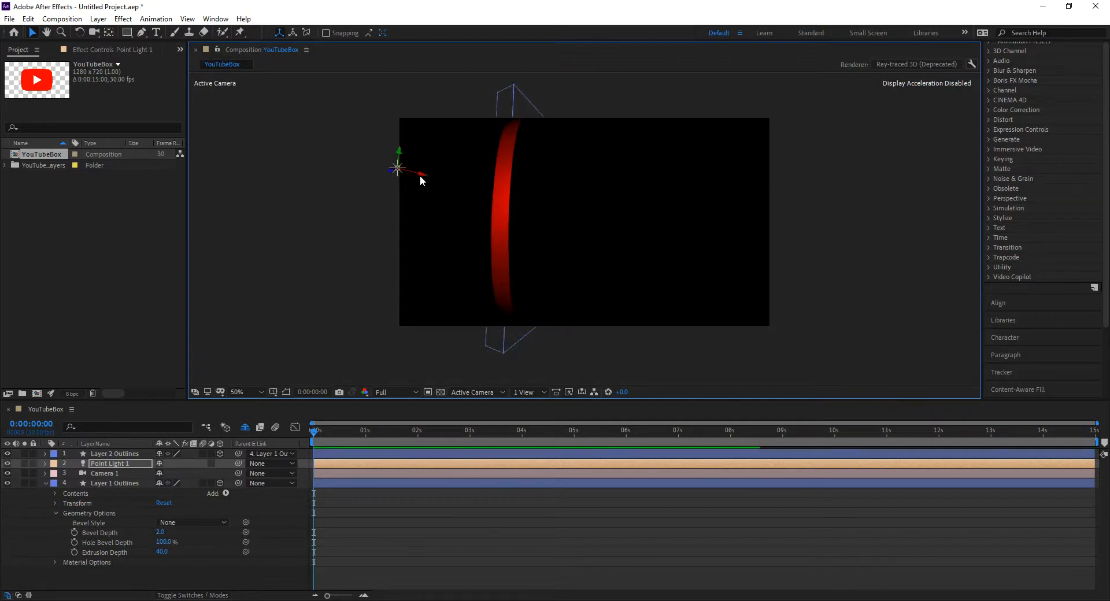
Move the point light to the red box's upper edge so it lights the front face, and orbit the camera slightly
{"action": "left_click_drag", "start_coordinate": [390, 172], "coordinate": [447, 172]}
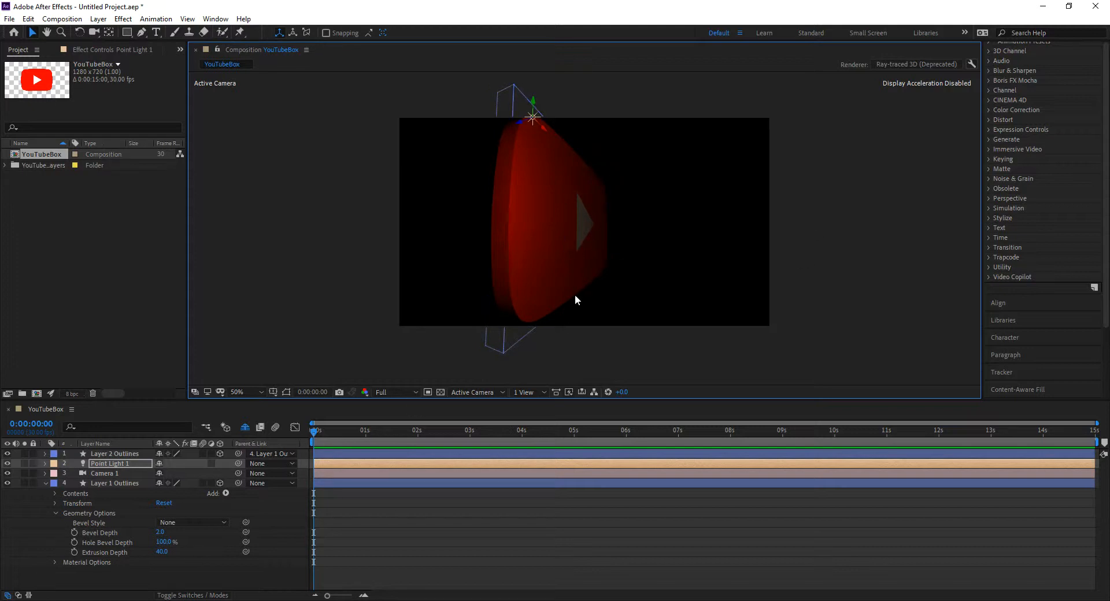
{"action": "key", "text": "c"}
{"action": "left_click_drag", "start_coordinate": [590, 252], "coordinate": [563, 251]}
{"action": "left_click_drag", "start_coordinate": [469, 267], "coordinate": [489, 248]}
{"action": "left_click_drag", "start_coordinate": [631, 239], "coordinate": [606, 243]}
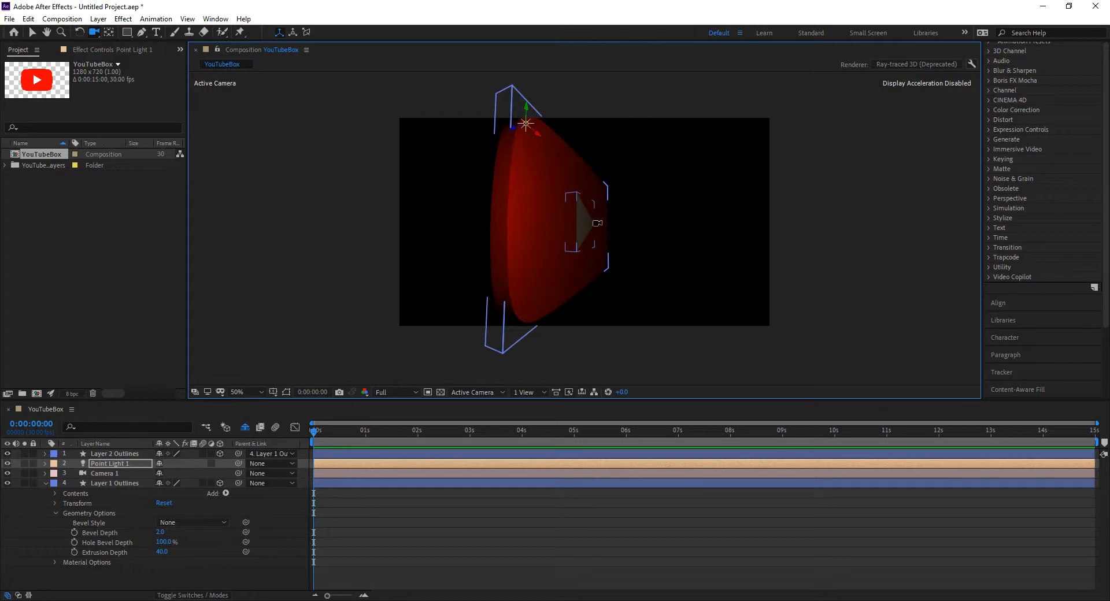
Set the Extrusion Depth of the play triangle layer, Layer 2 Outlines, to 60 in its Geometry Options
{"action": "left_click", "coordinate": [46, 454]}
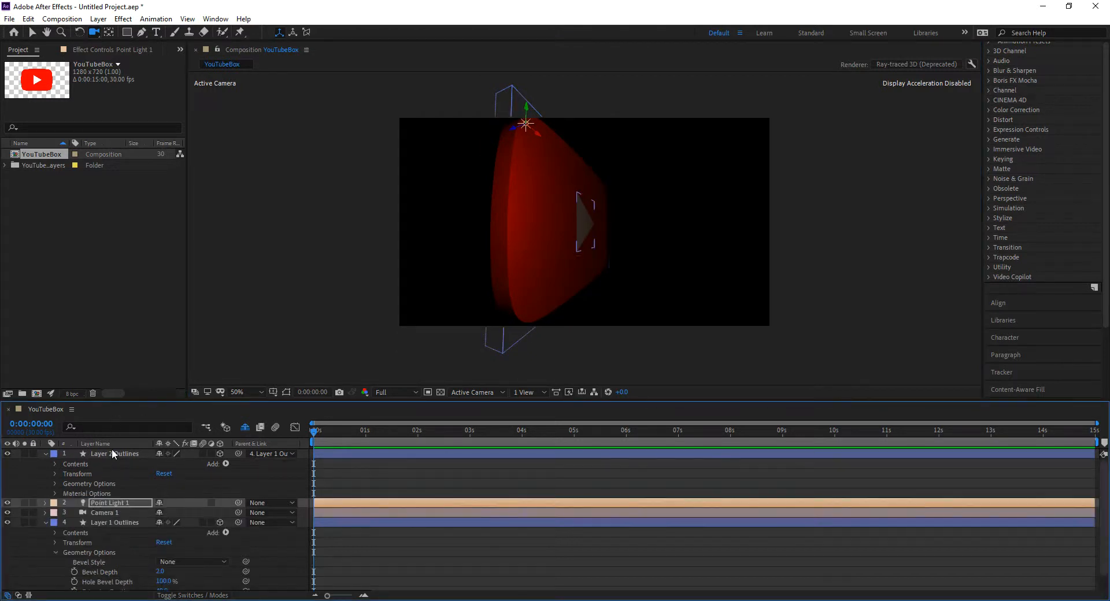
{"action": "left_click", "coordinate": [56, 484]}
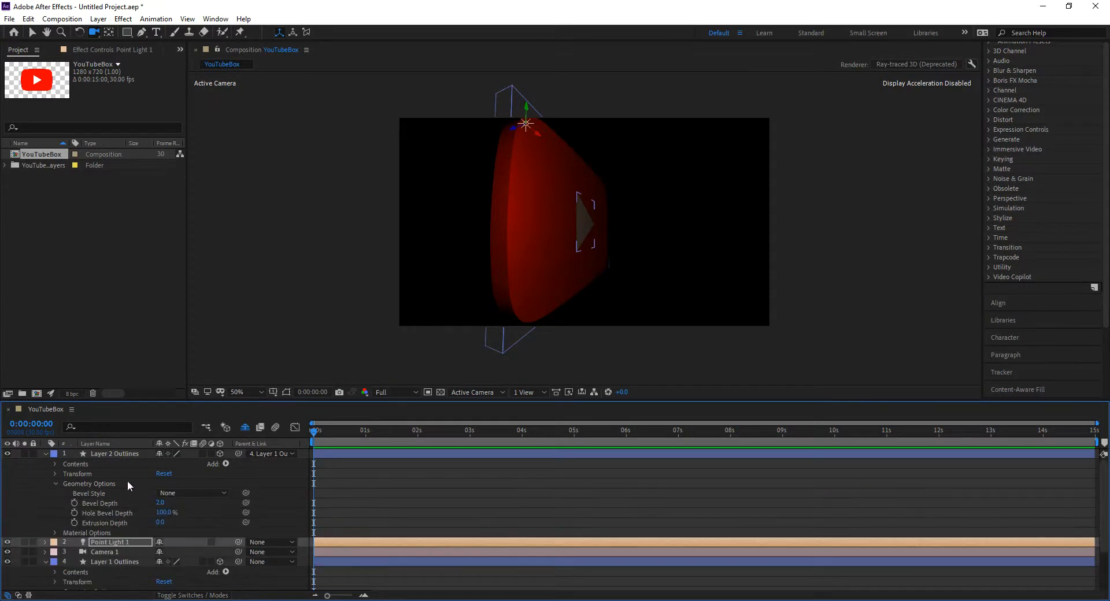
{"action": "left_click", "coordinate": [164, 522]}
{"action": "type", "text": "60"}
{"action": "key", "text": "Return"}
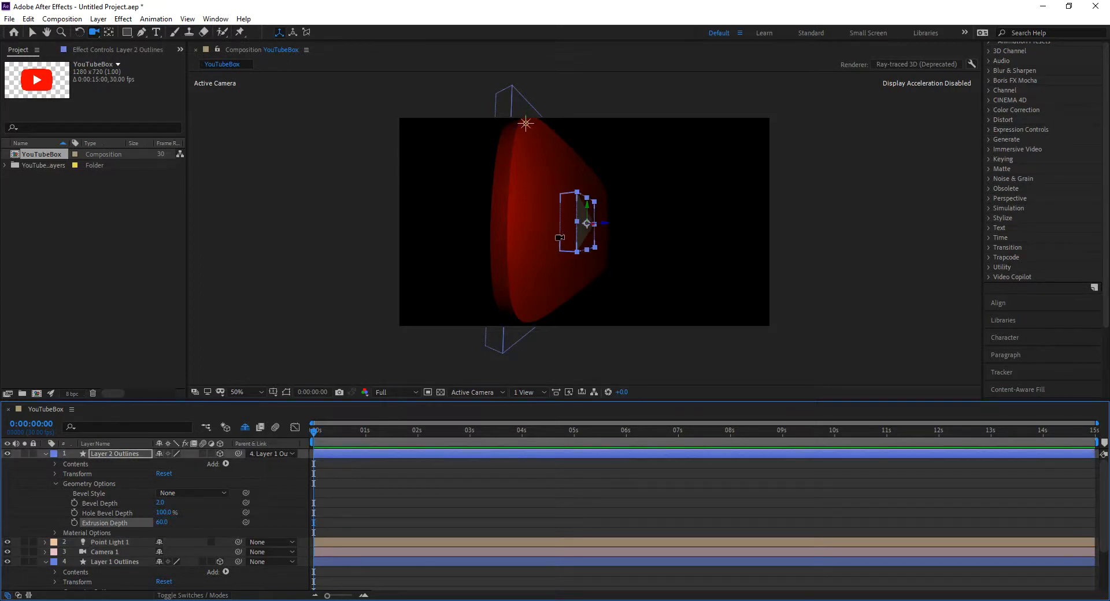
Move the extruded play triangle forward in Z out of the red box, and orbit the camera towards the logo's front
{"action": "key", "text": "v"}
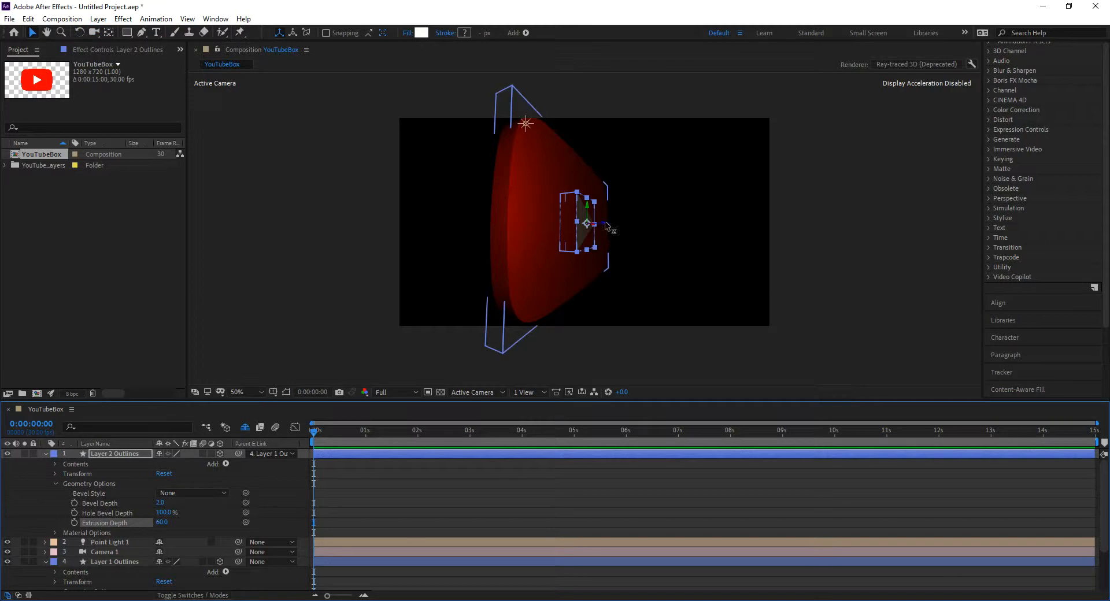
{"action": "left_click_drag", "start_coordinate": [604, 221], "coordinate": [634, 220]}
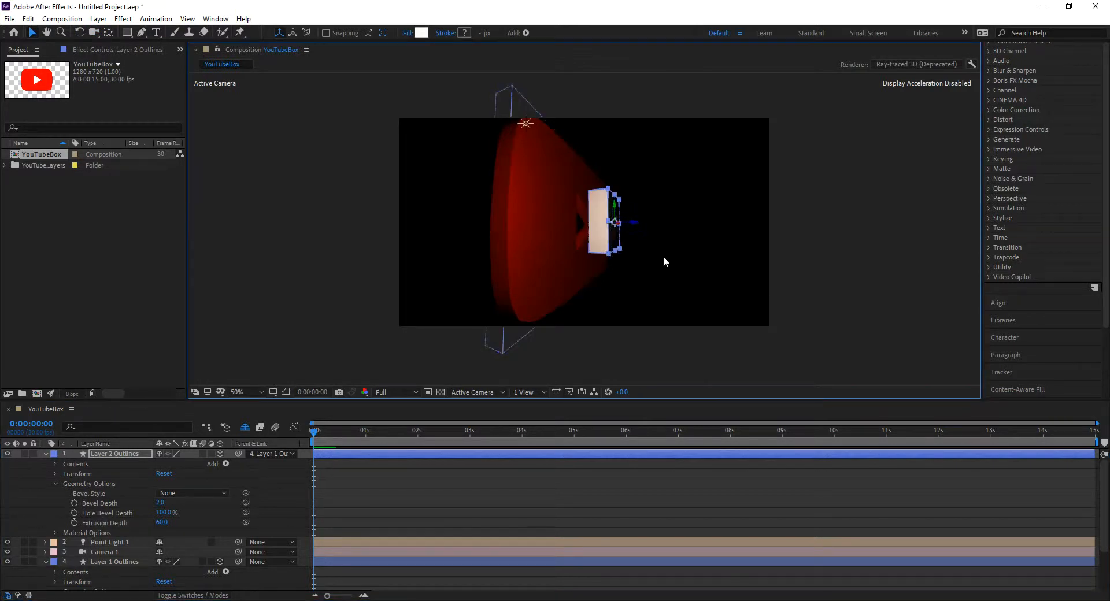
{"action": "key", "text": "c"}
{"action": "left_click_drag", "start_coordinate": [584, 262], "coordinate": [571, 269]}
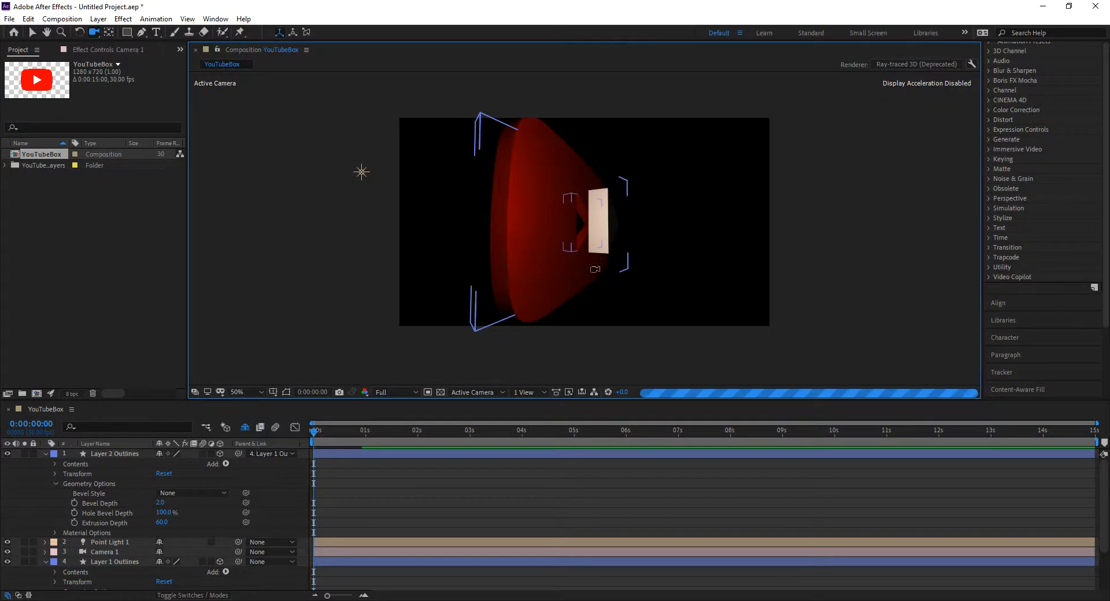
{"action": "left_click_drag", "start_coordinate": [655, 265], "coordinate": [616, 271]}
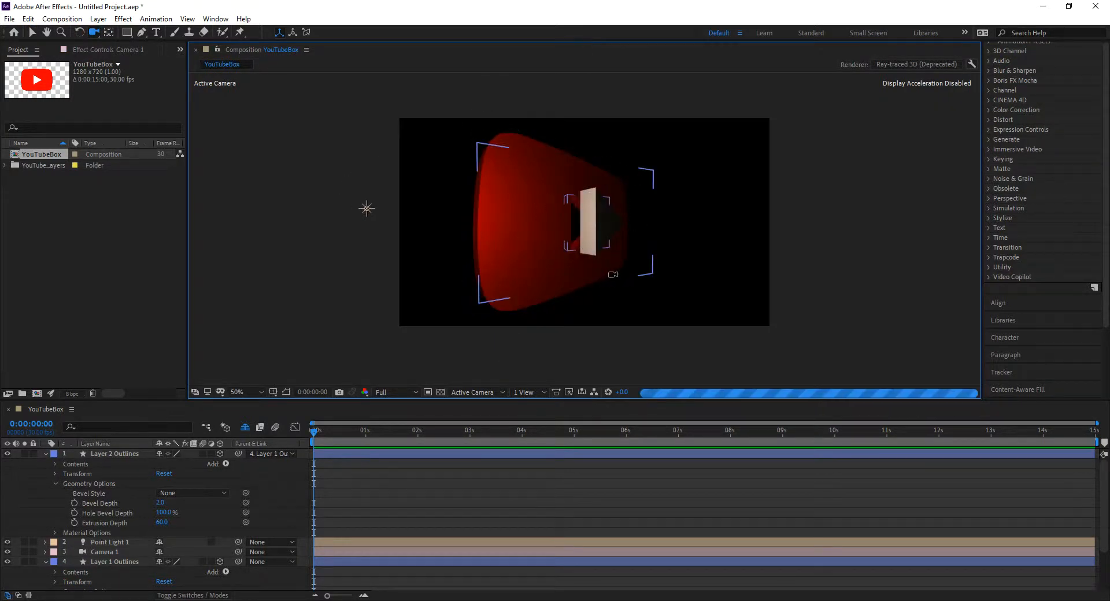
{"action": "left_click_drag", "start_coordinate": [555, 288], "coordinate": [583, 291]}
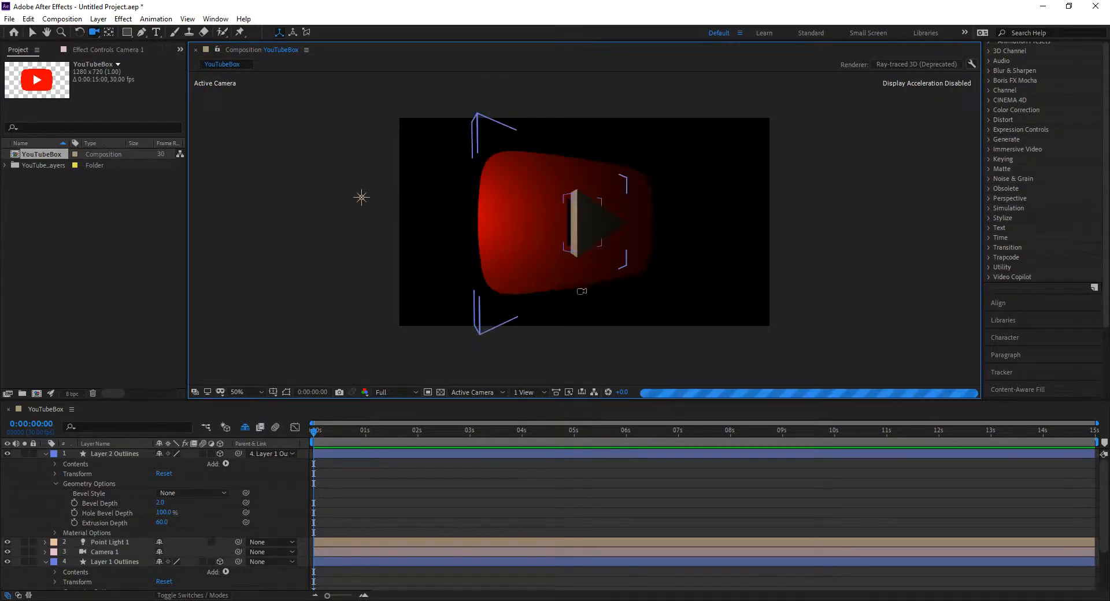